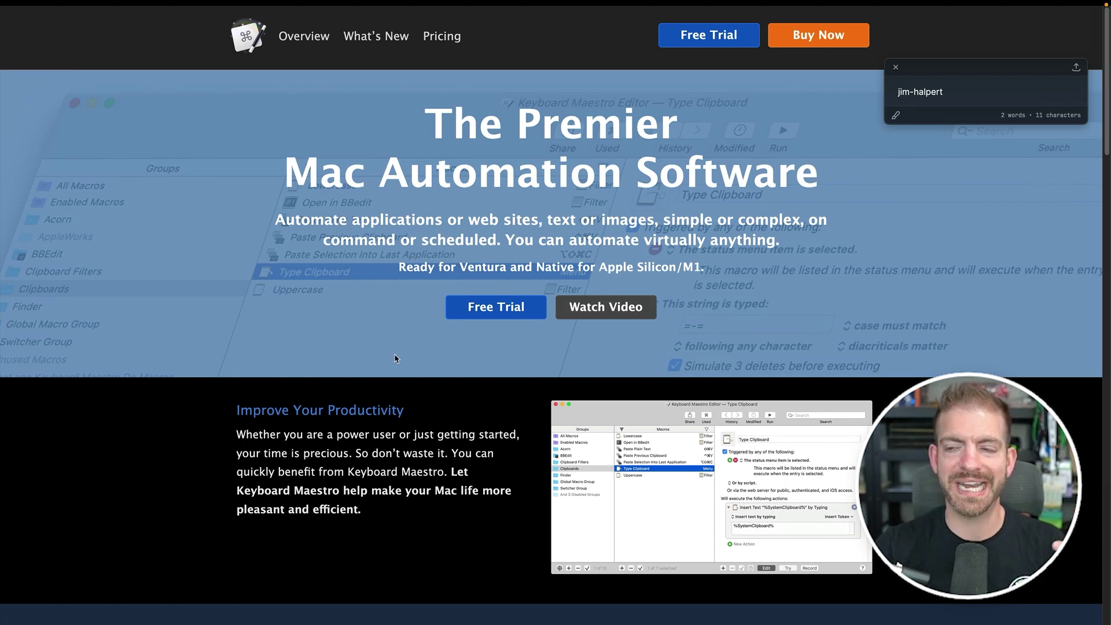
# - Scroll through the Keyboard Maestro website's feature sections, then switch to the Keyboard Maestro Editor
pyautogui.scroll(-9, 395, 359)
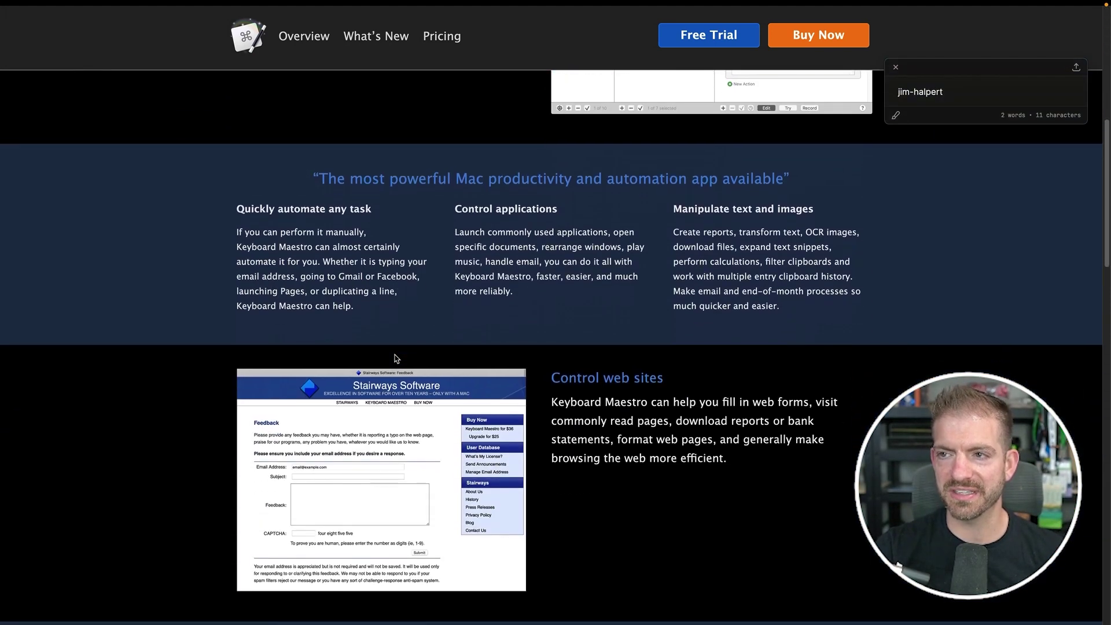
pyautogui.scroll(-2, 396, 358)
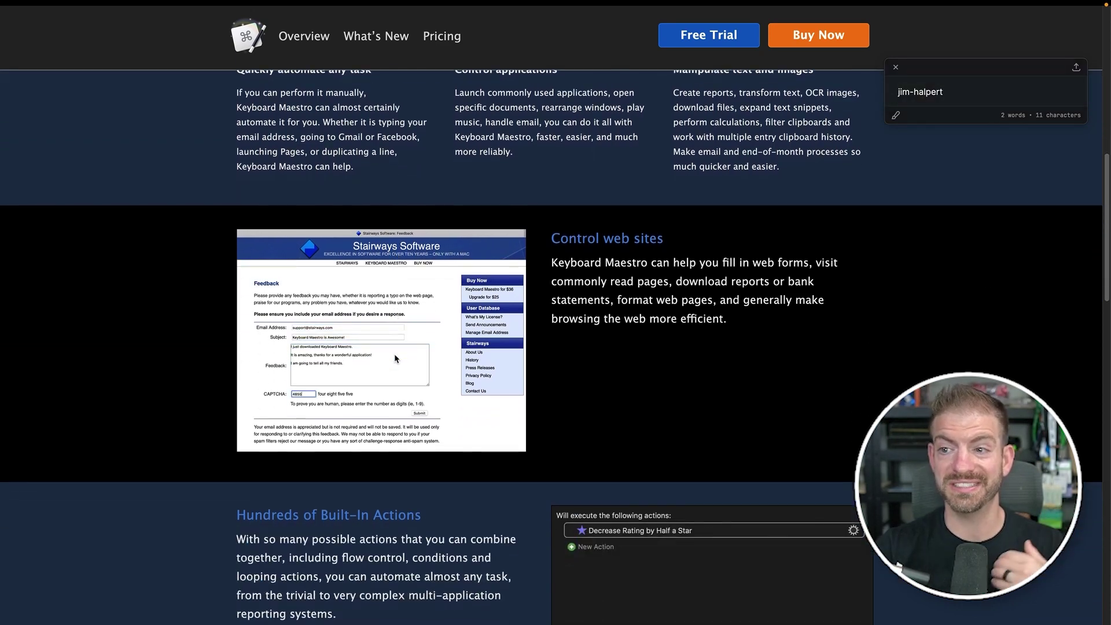
pyautogui.scroll(-3, 395, 359)
pyautogui.scroll(-1, 396, 359)
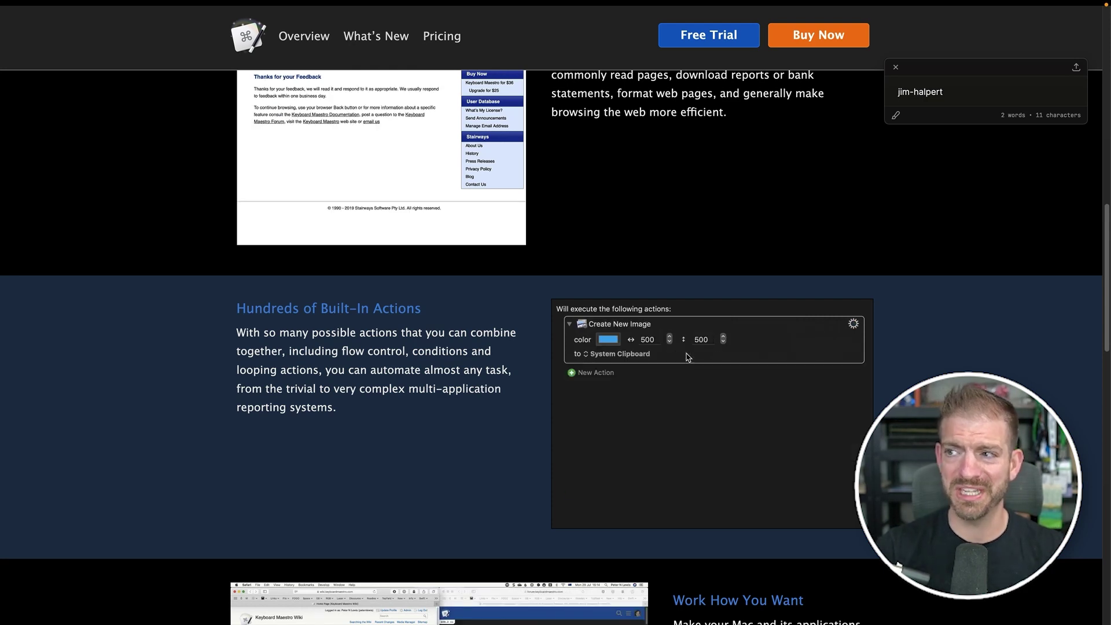
pyautogui.scroll(-1, 687, 358)
pyautogui.scroll(-3, 687, 357)
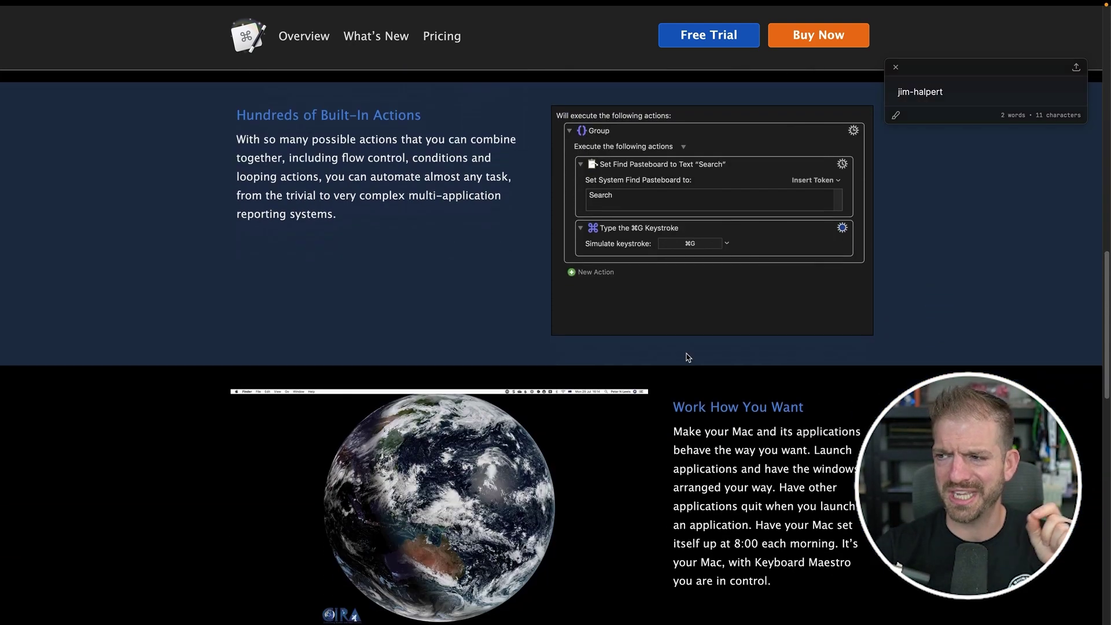
pyautogui.press('super+Tab')
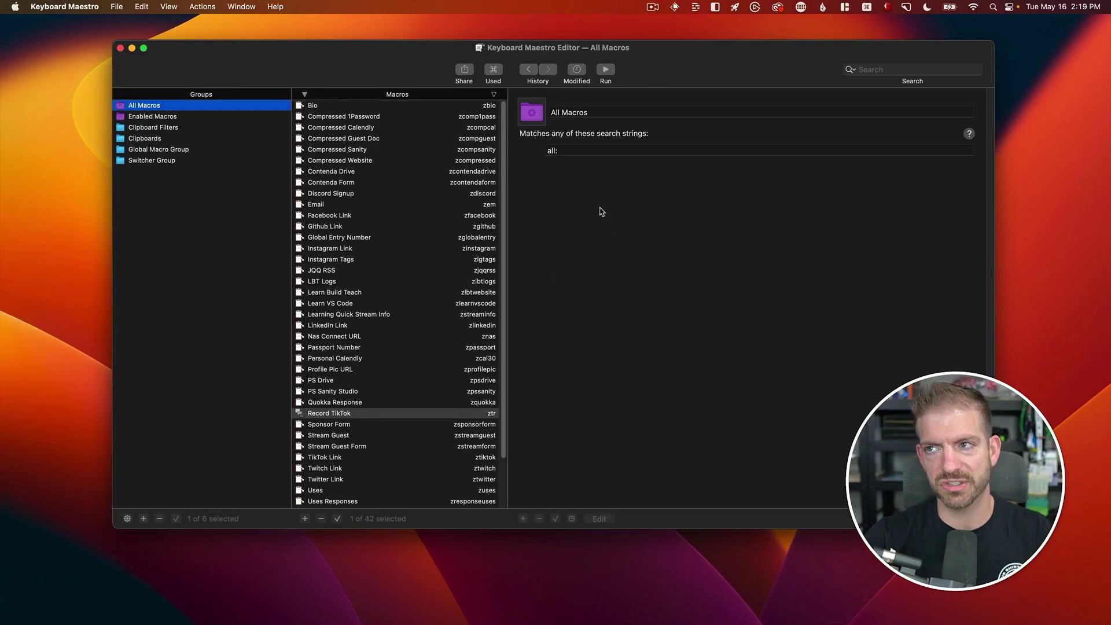
# - Select the Email macro and highlight its 'zem' typed-string trigger
pyautogui.click(410, 207)
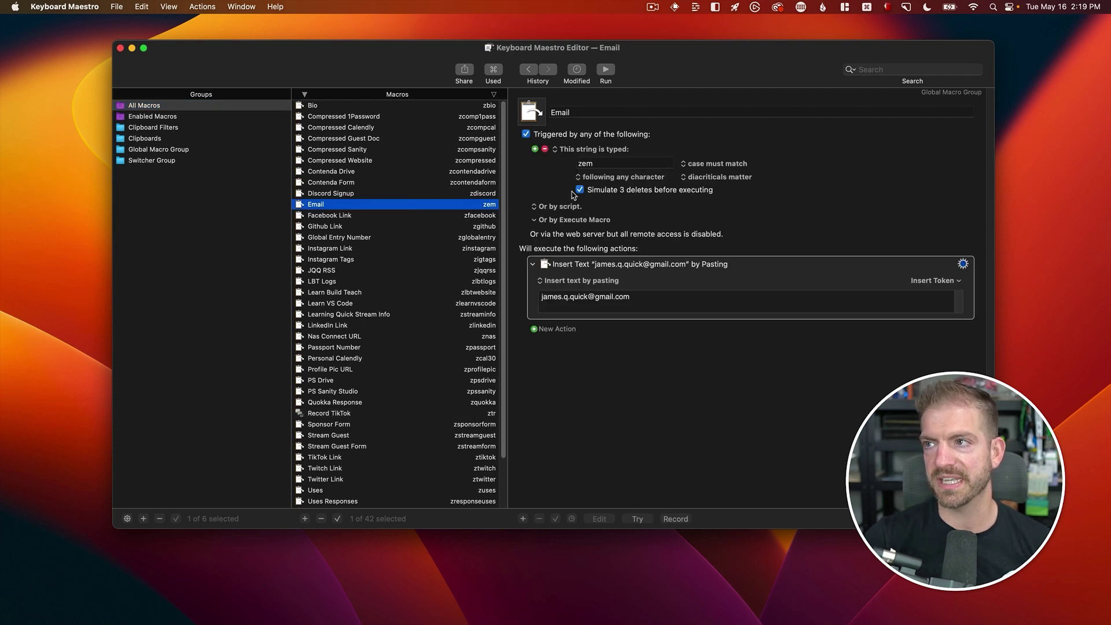
pyautogui.doubleClick(577, 164)
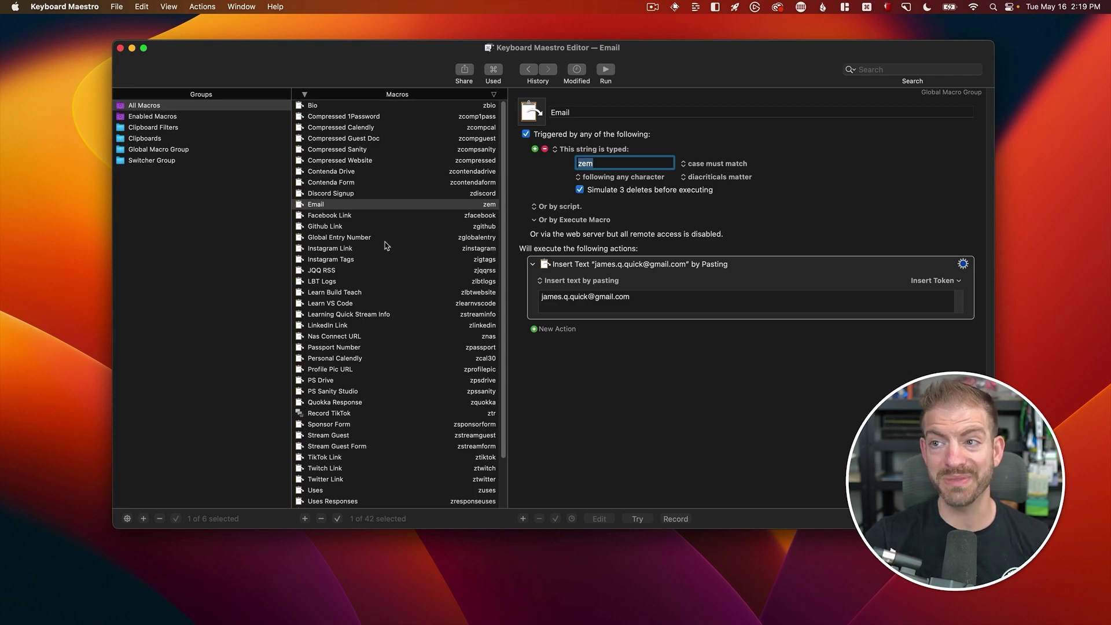
pyautogui.scroll(-4, 399, 289)
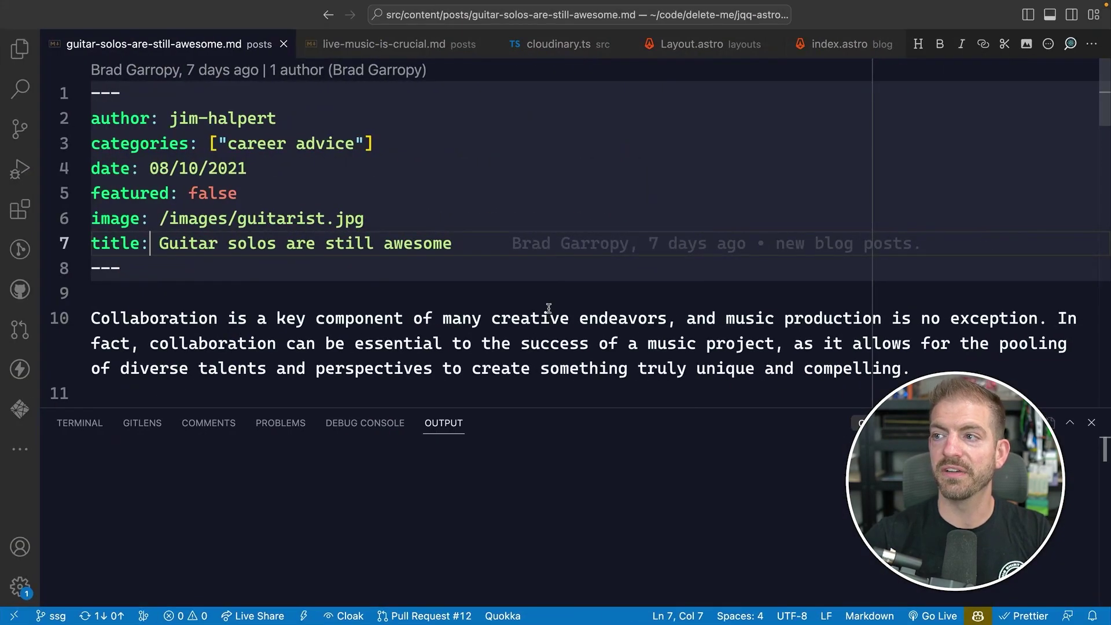
# - At the post's end, expand zem, ztiktok, ztwitter, zwebsite and zjqqrss on separate lines
pyautogui.scroll(-15, 549, 308)
pyautogui.click(466, 287)
pyautogui.press('Return')
pyautogui.press('Return')
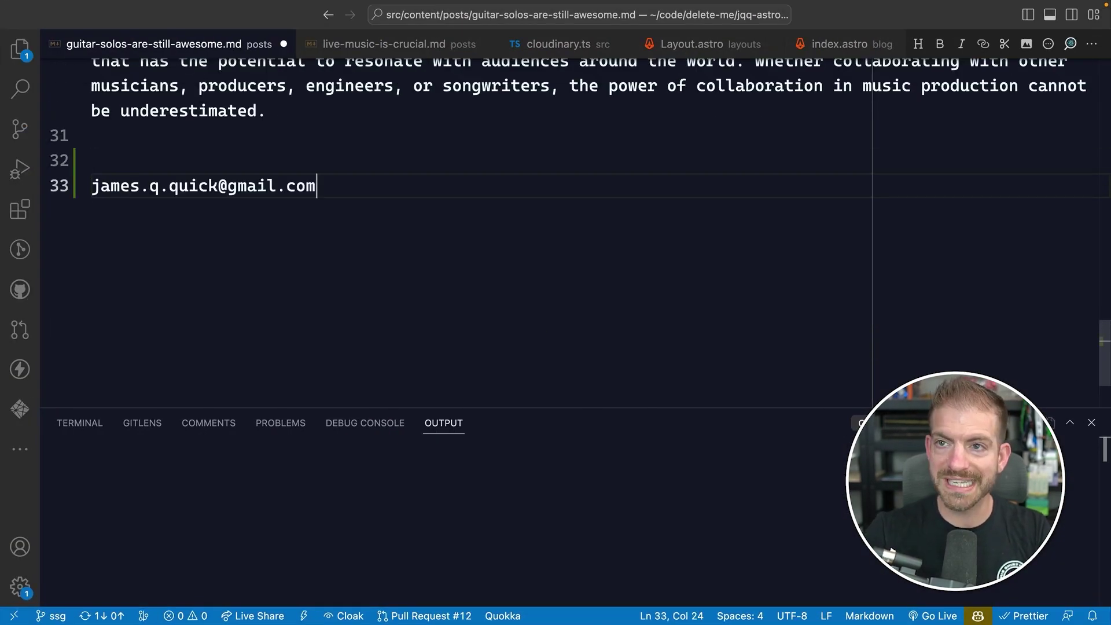
pyautogui.press('Return')
pyautogui.write('ztiktok.com/@jamesqquick')
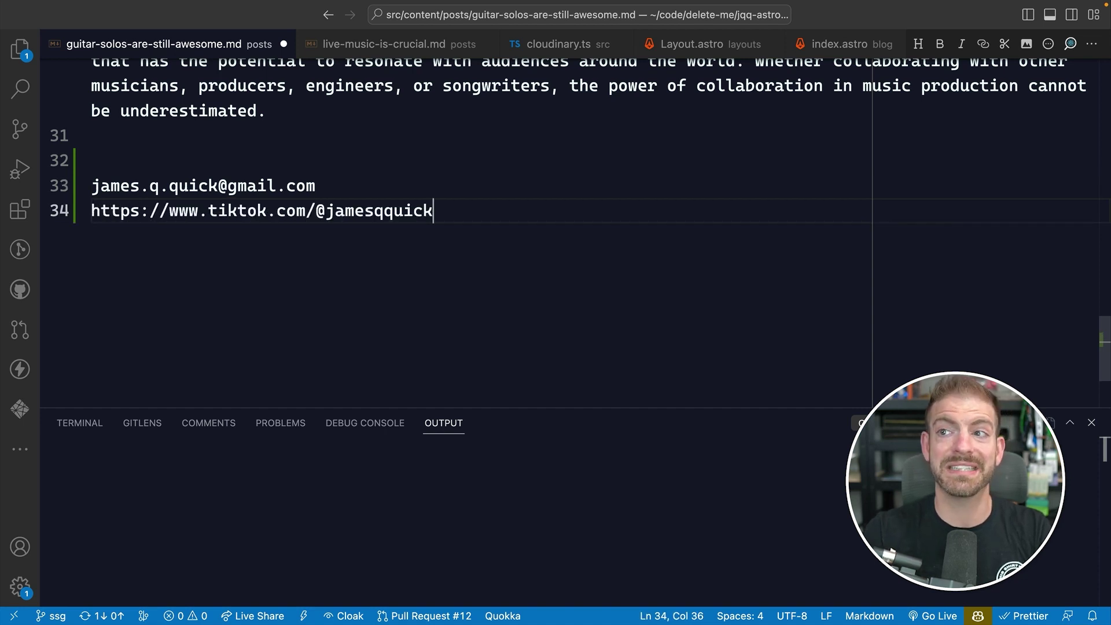
pyautogui.press('Return')
pyautogui.write('ztwitter')
pyautogui.press('Return')
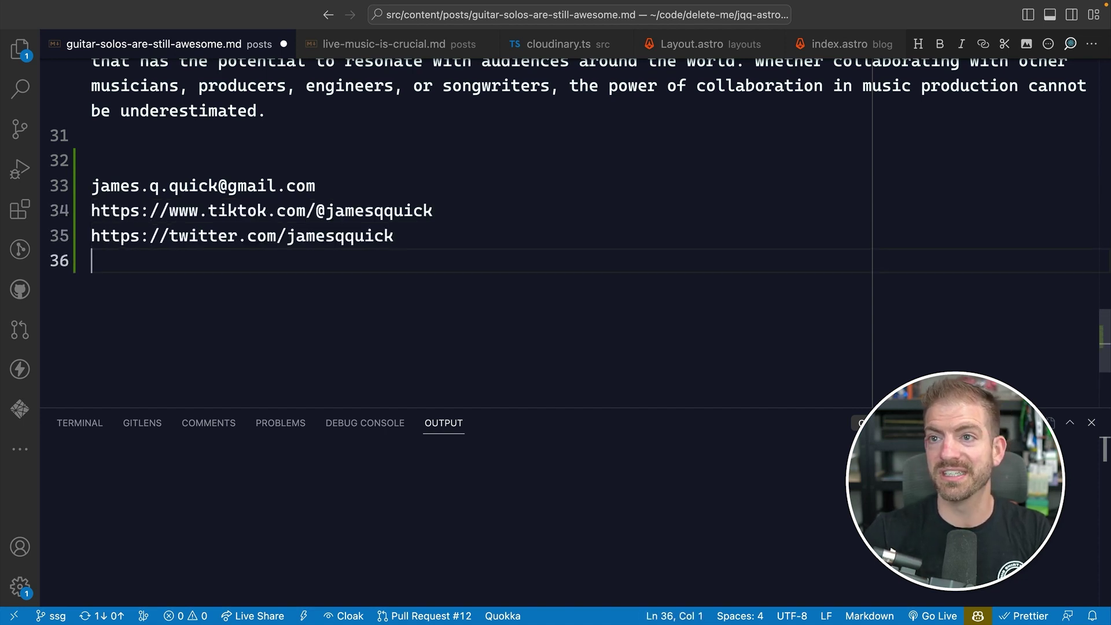
pyautogui.write('zwebsite')
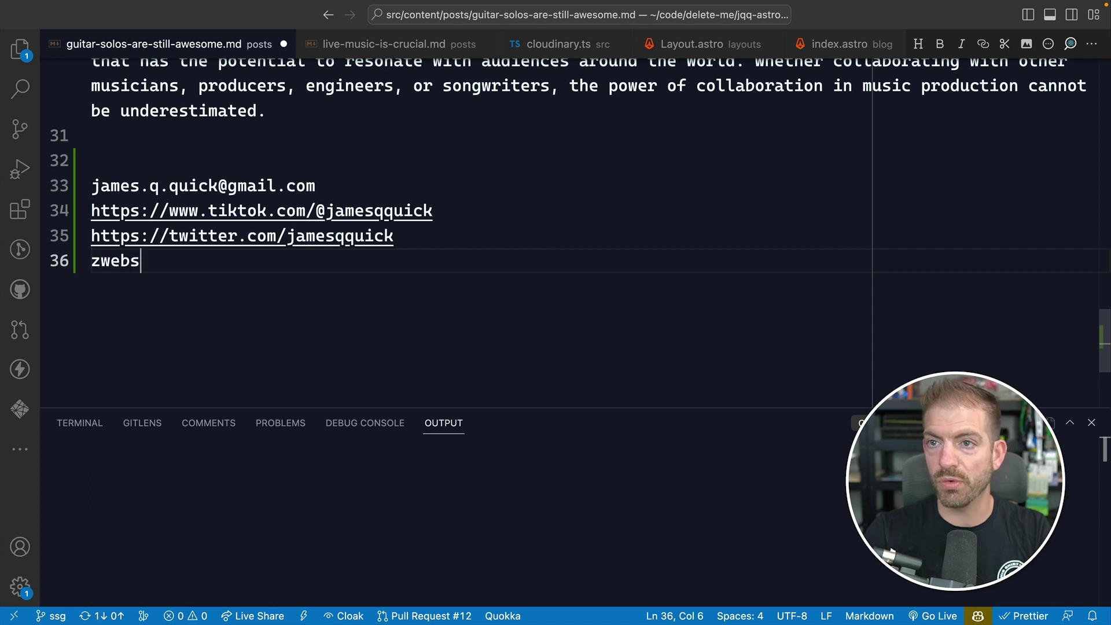
pyautogui.press('Return')
pyautogui.write('zjqq')
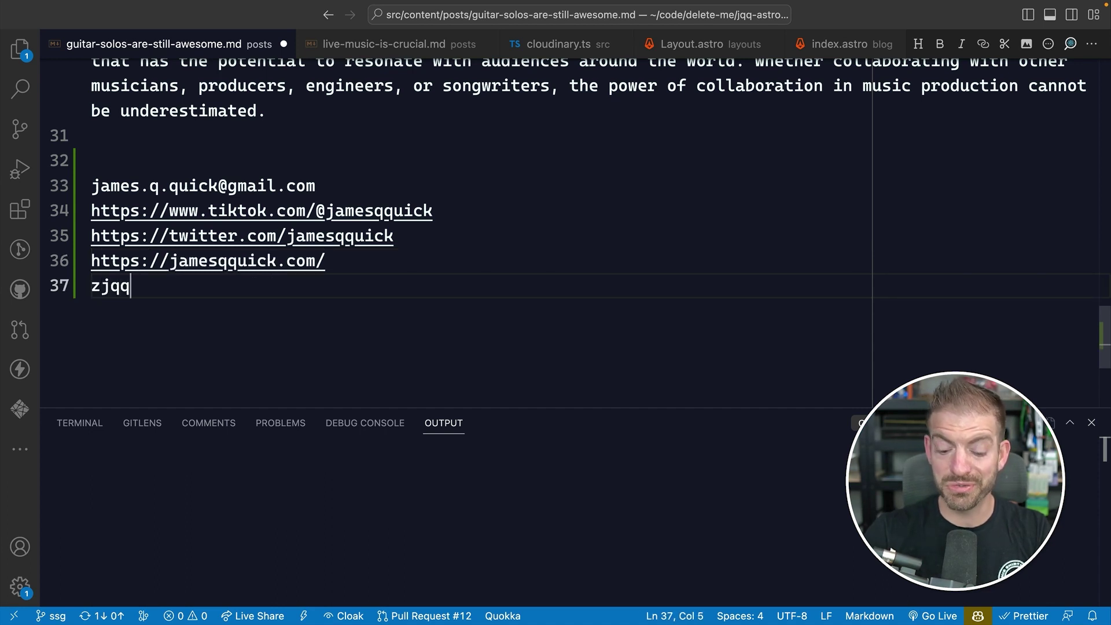
pyautogui.write('rss')
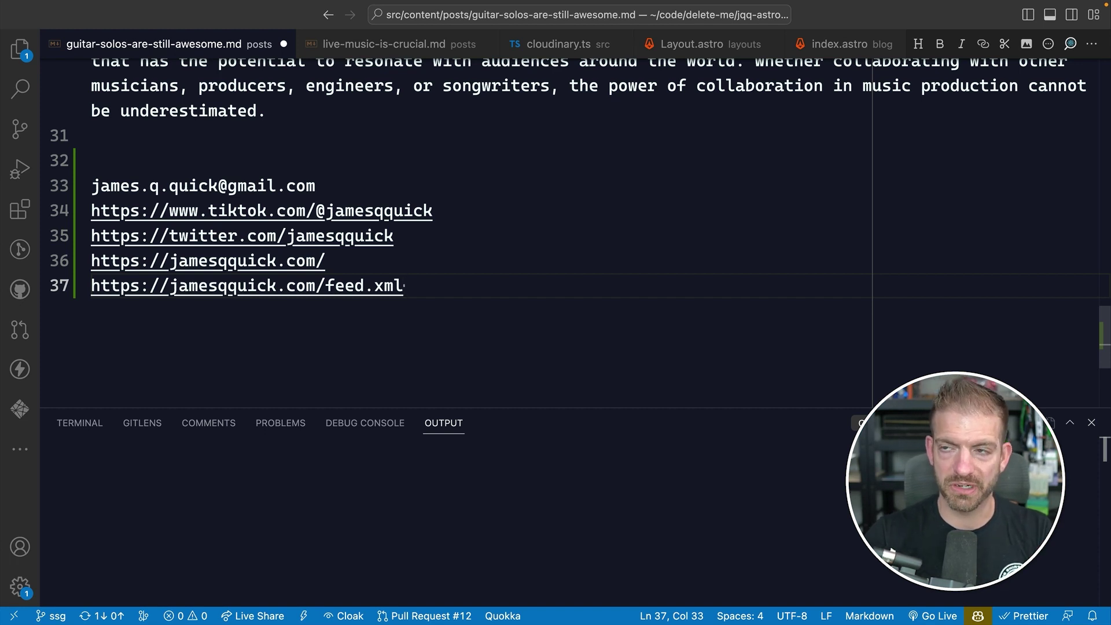
# - Select the inserted test lines and delete them
pyautogui.hotkey('shift', 'Up')
pyautogui.hotkey('shift', 'Up')
pyautogui.hotkey('shift', 'Up')
pyautogui.hotkey('shift', 'Up')
pyautogui.hotkey('shift', 'Home')
pyautogui.press('BackSpace')
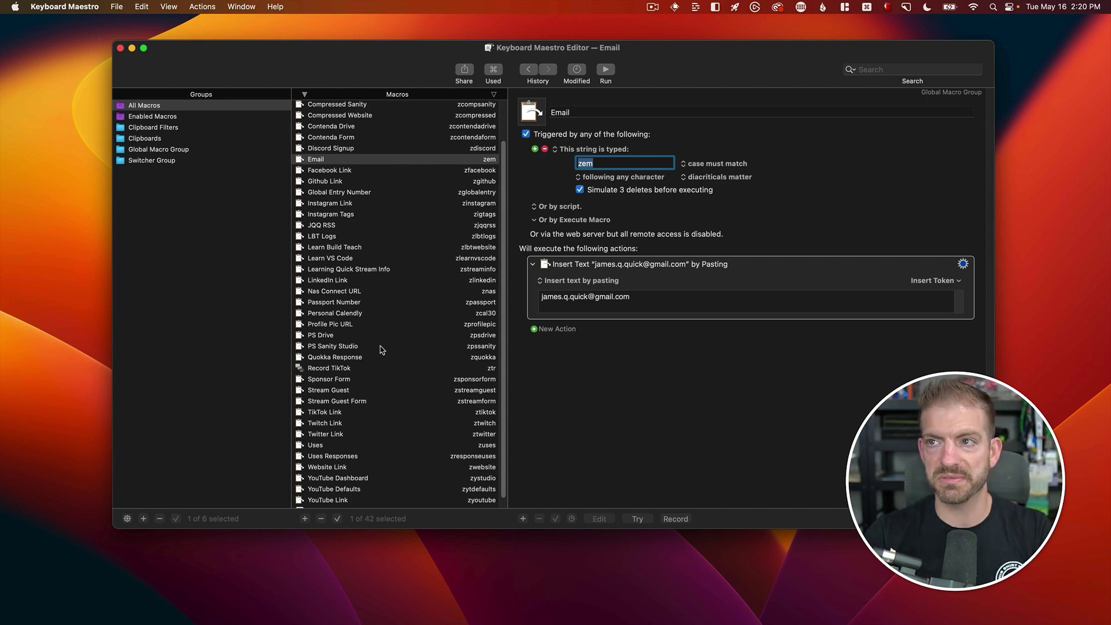
# - Open the Record TikTok macro and type ztr to tile Arc and VS Code
pyautogui.scroll(-2, 422, 382)
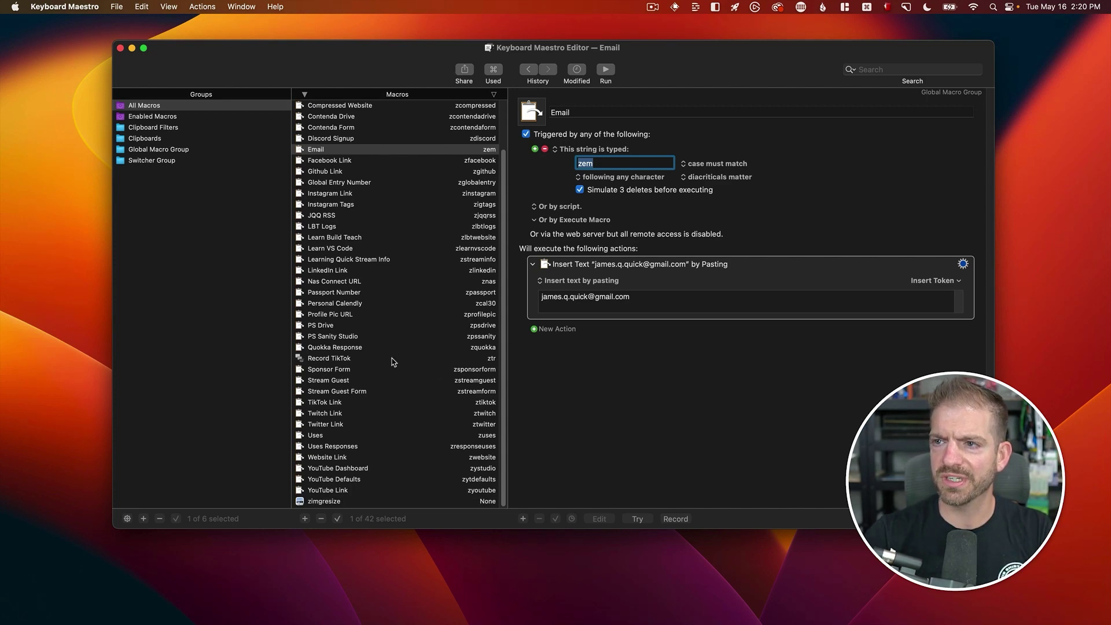
pyautogui.click(392, 359)
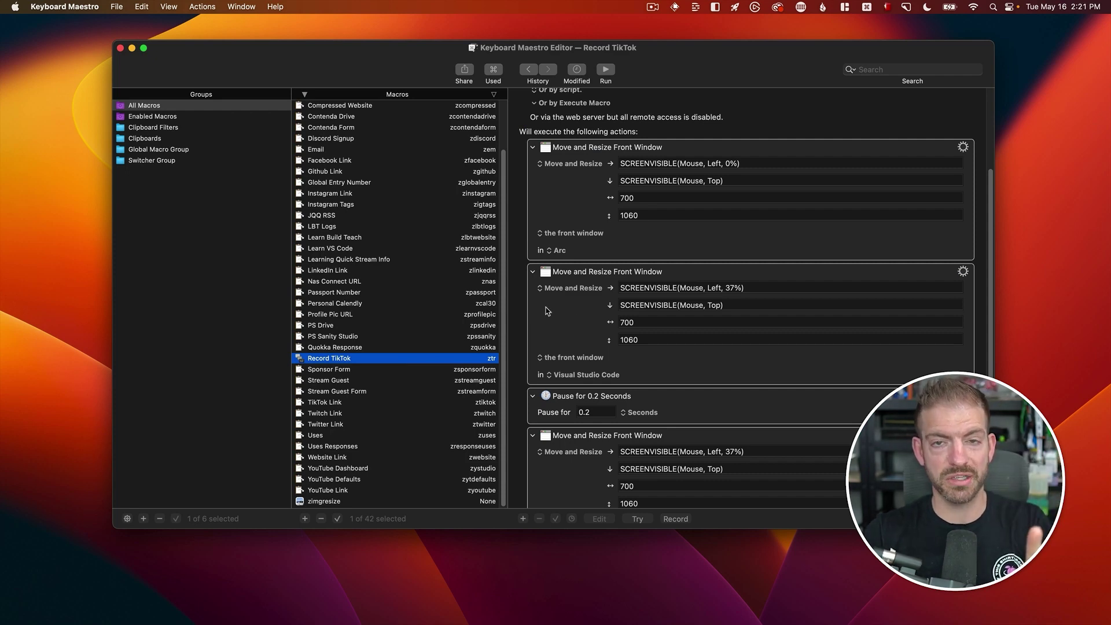
pyautogui.write('ztr')
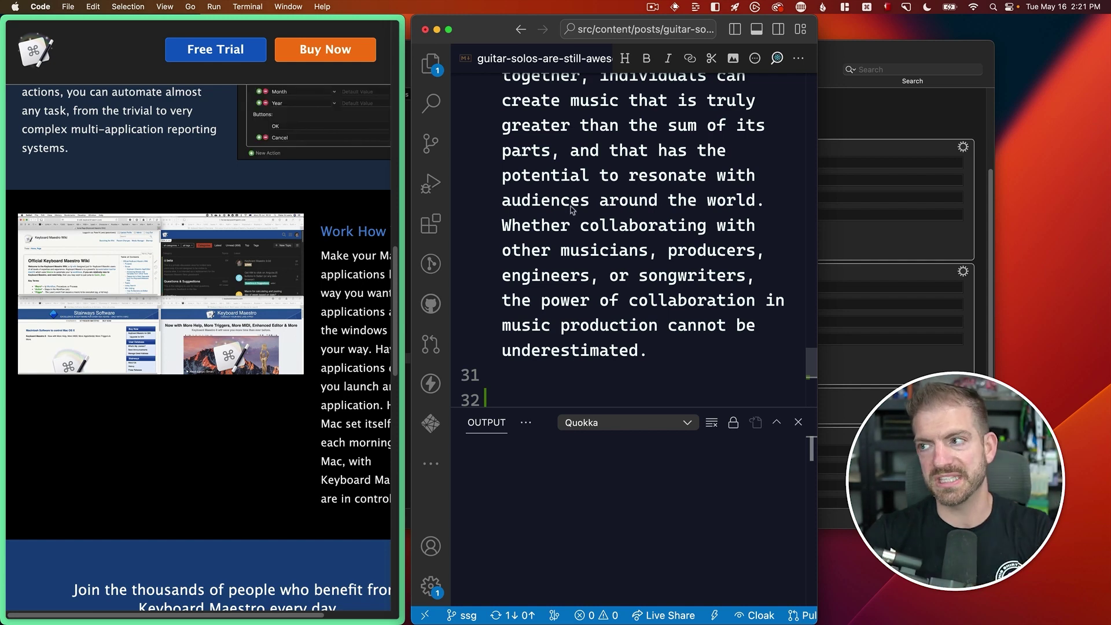
# - Bring the editor back and browse the New Action library for Record TikTok
pyautogui.press('super+Tab')
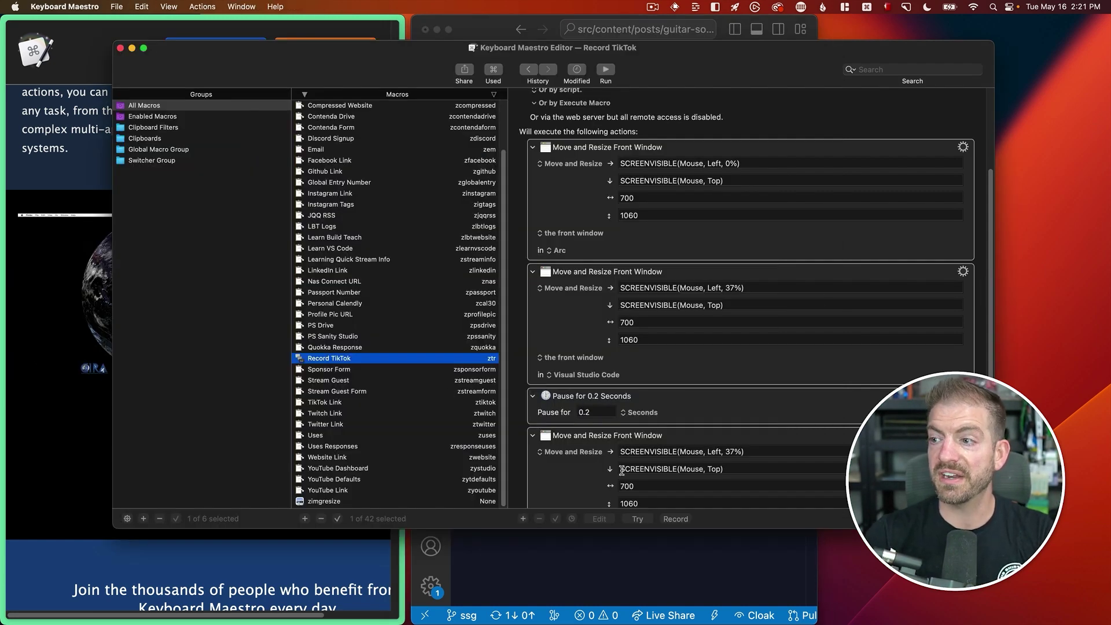
pyautogui.scroll(-3, 550, 458)
pyautogui.click(546, 480)
pyautogui.scroll(-10, 440, 283)
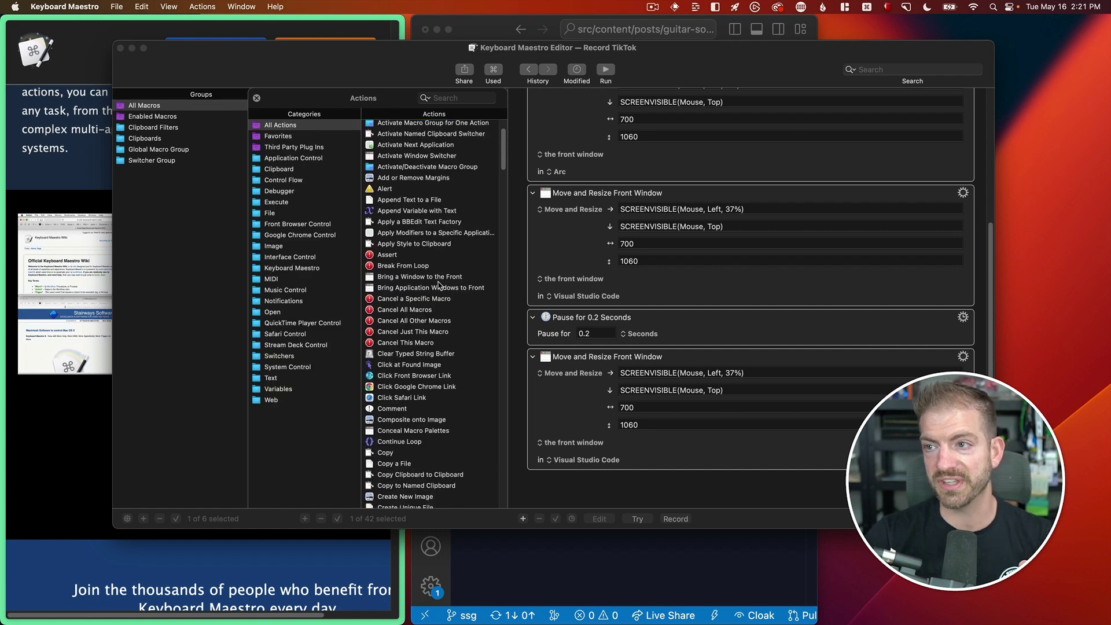
pyautogui.scroll(-10, 439, 285)
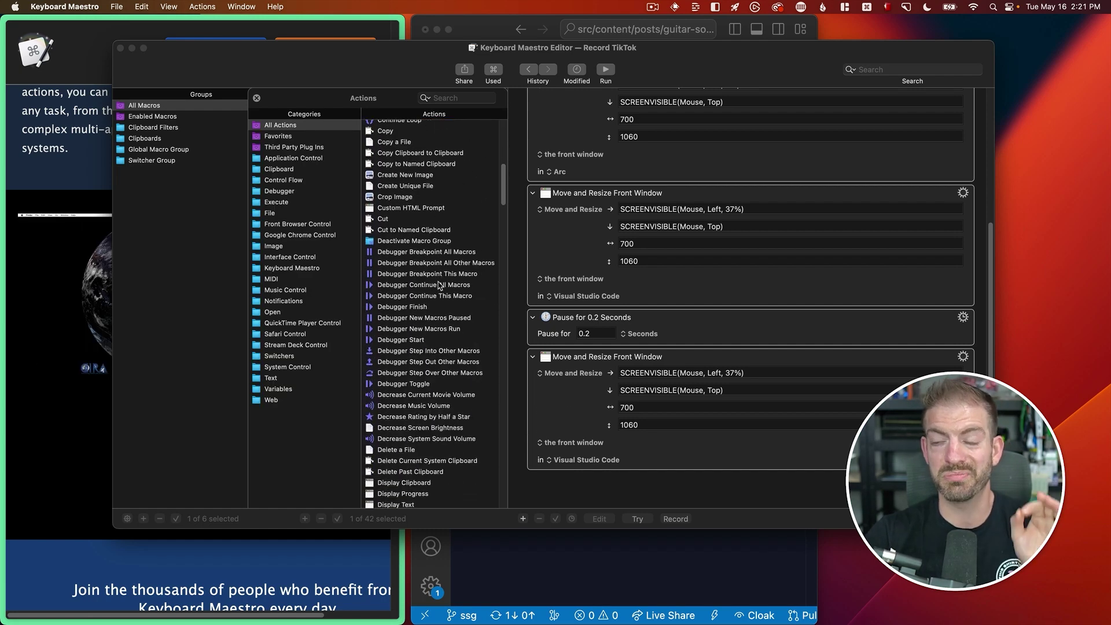
pyautogui.scroll(-10, 440, 284)
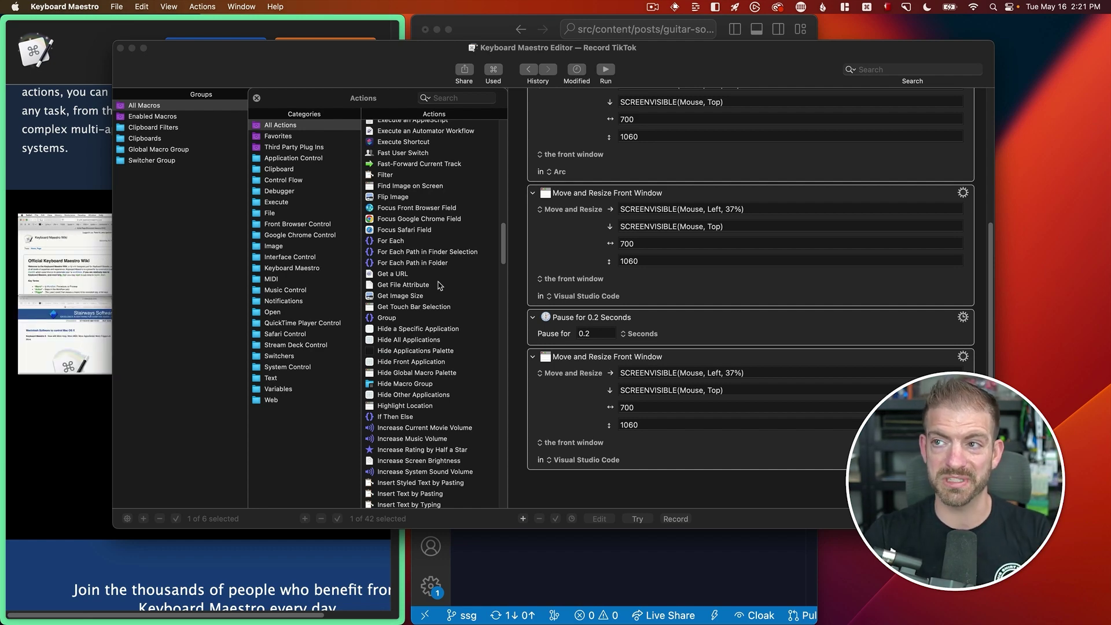
pyautogui.click(266, 77)
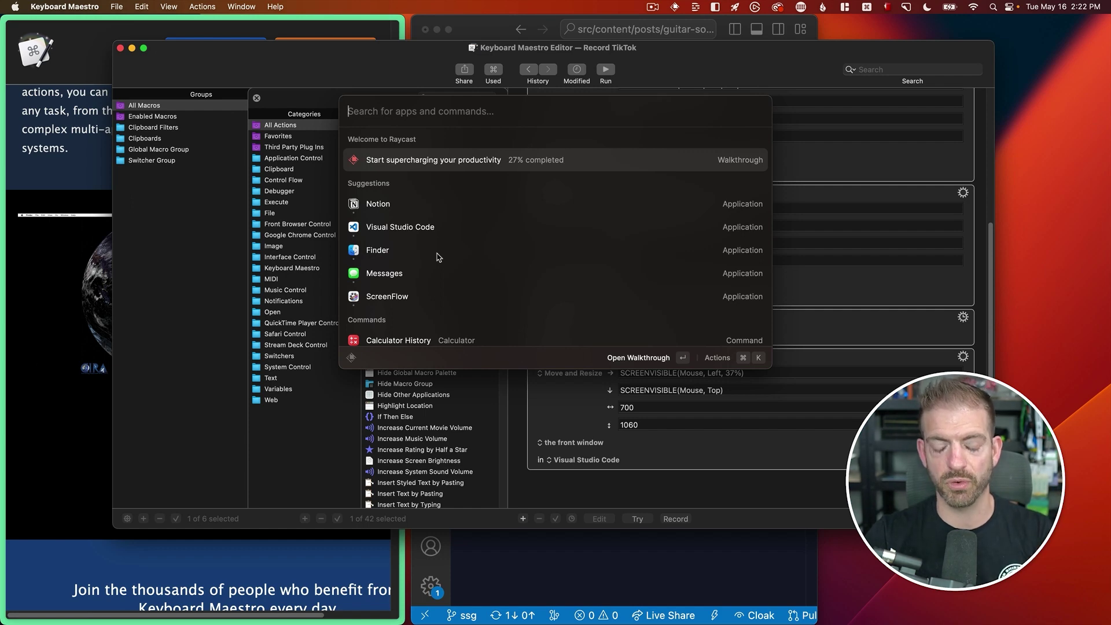
# - Reopen Raycast and try a 1+1 calculator query
pyautogui.press('Escape')
pyautogui.hotkey('alt', 'space')
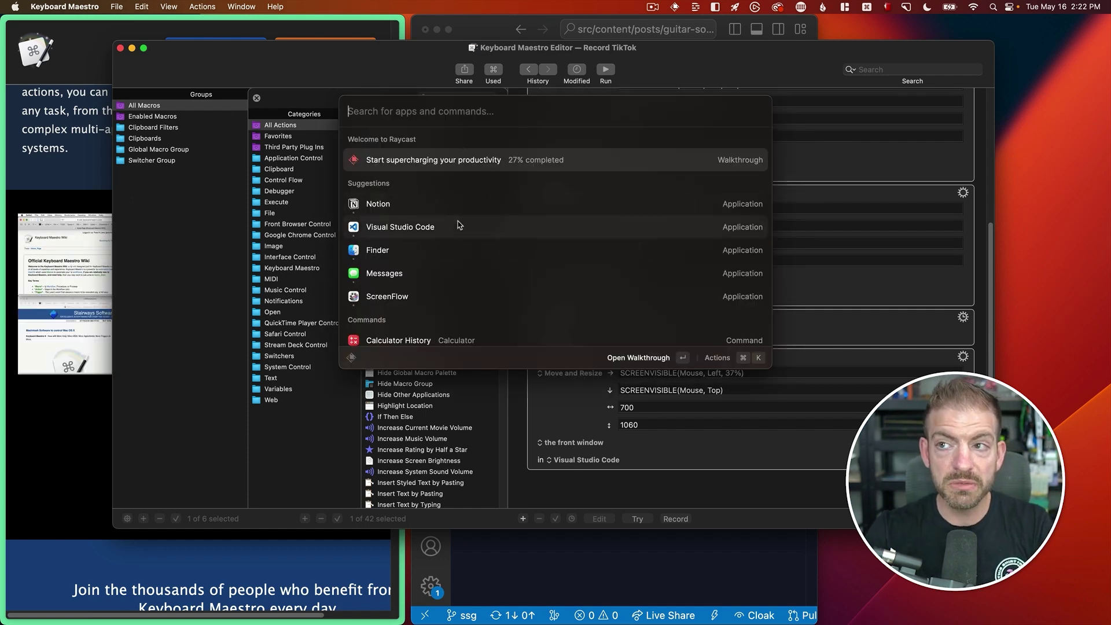
pyautogui.write('visua')
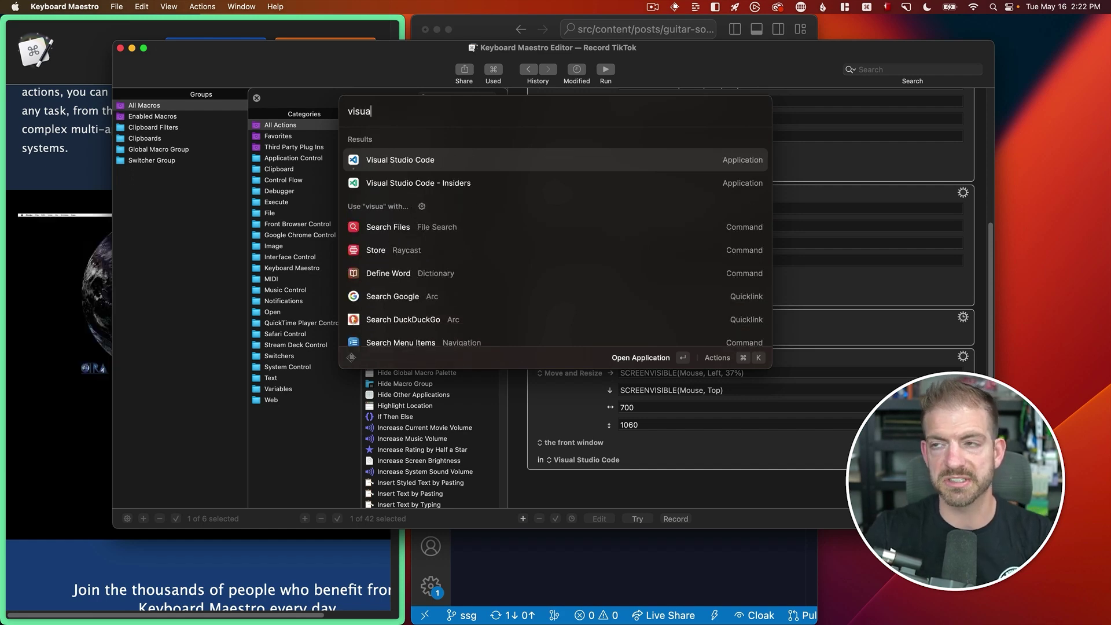
pyautogui.press('BackSpace')
pyautogui.press('BackSpace')
pyautogui.press('BackSpace')
pyautogui.press('BackSpace')
pyautogui.press('BackSpace')
pyautogui.press('BackSpace')
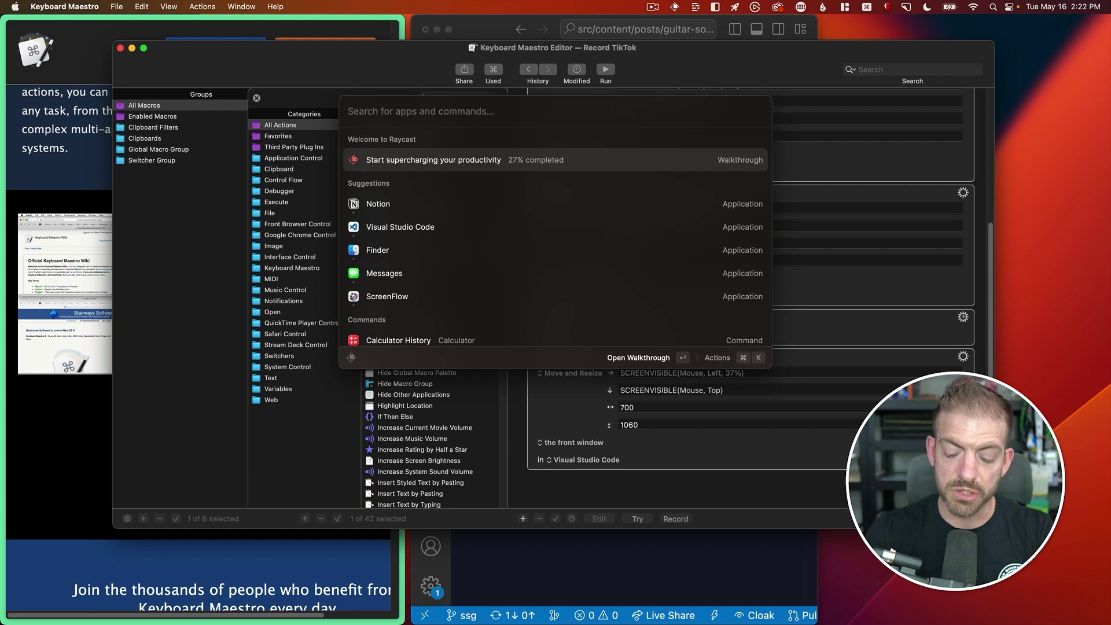
pyautogui.write('1+1')
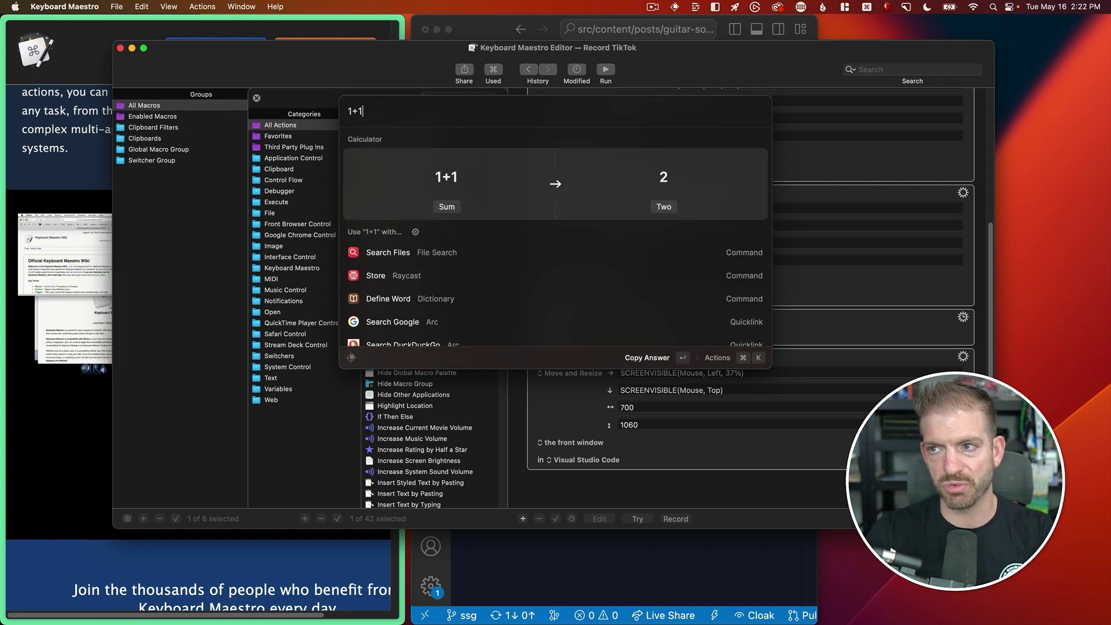
pyautogui.press('BackSpace')
pyautogui.press('BackSpace')
pyautogui.press('BackSpace')
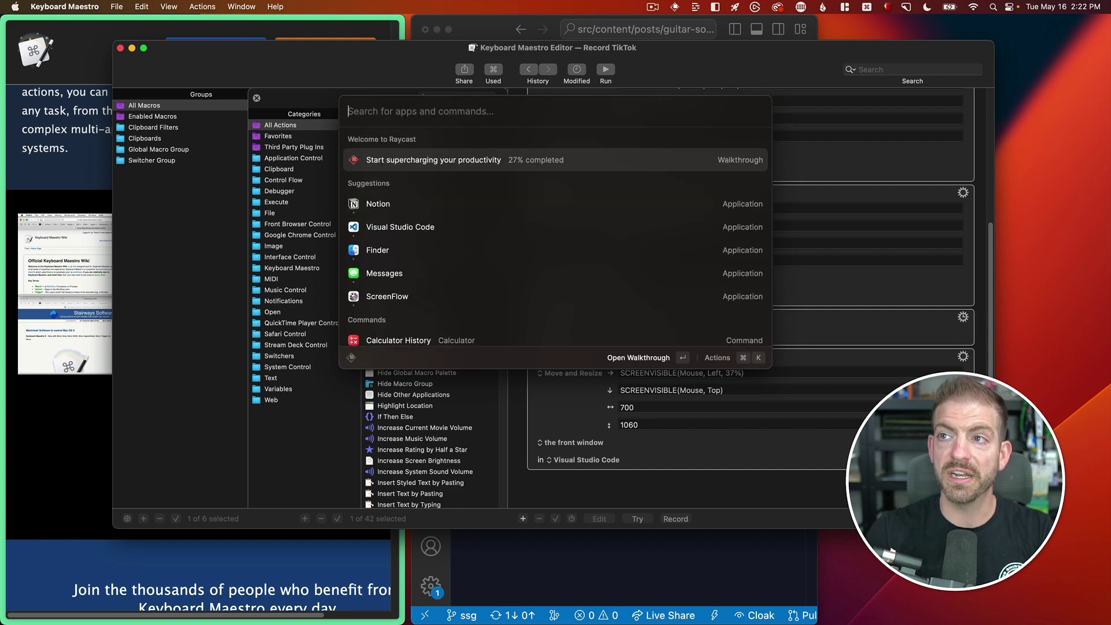
# - Open Search Snippets and preview the Test and TEst Snippet entries
pyautogui.write('snippets')
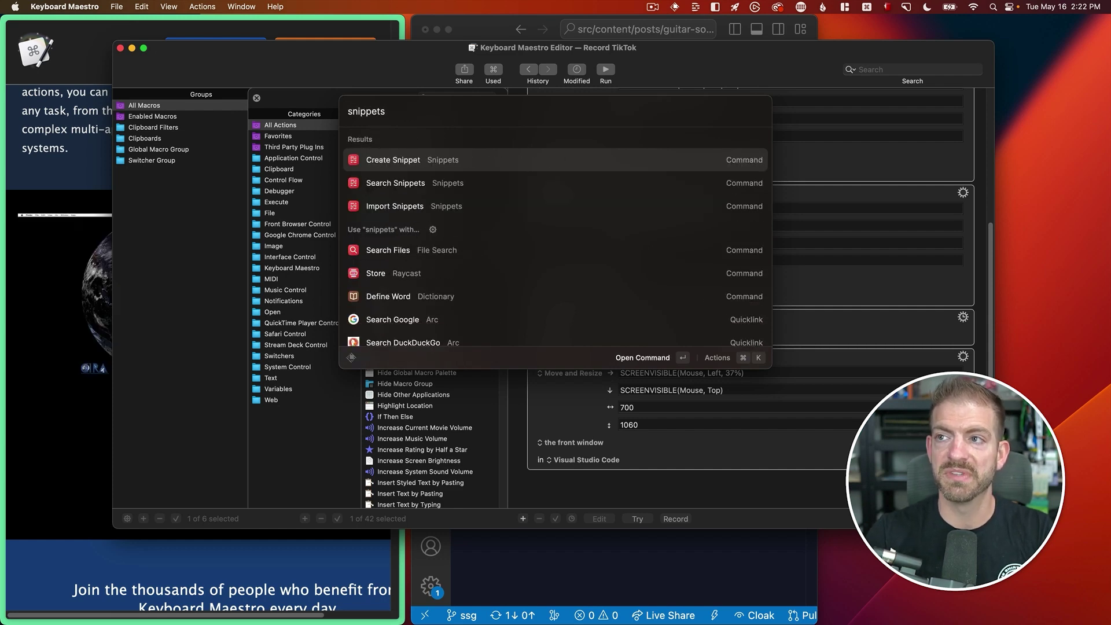
pyautogui.press('Down')
pyautogui.press('Return')
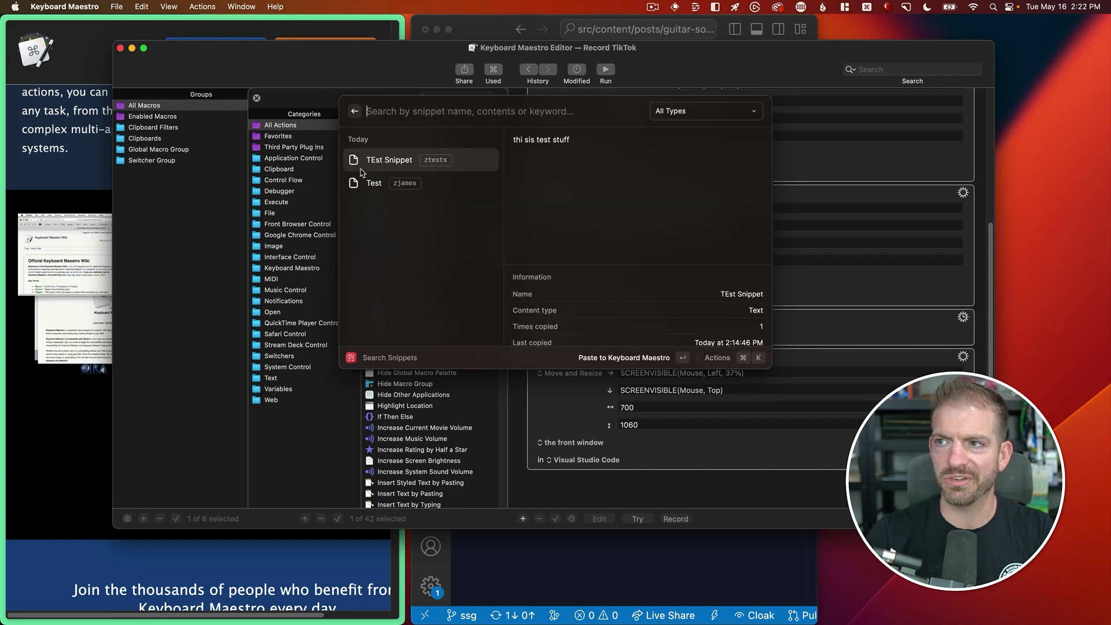
pyautogui.click(431, 191)
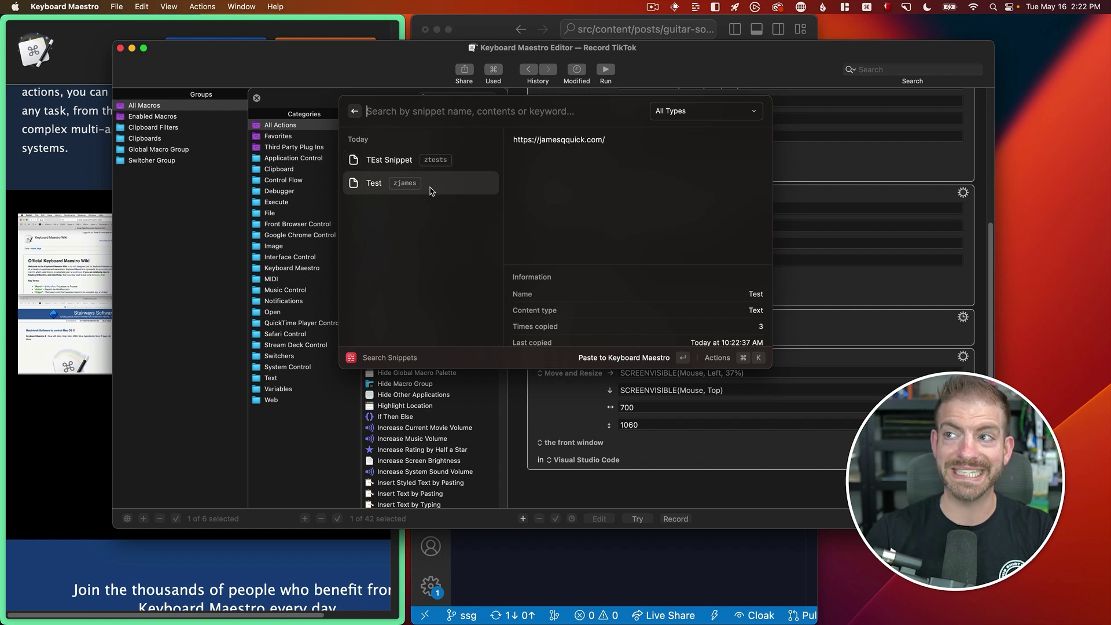
pyautogui.click(462, 166)
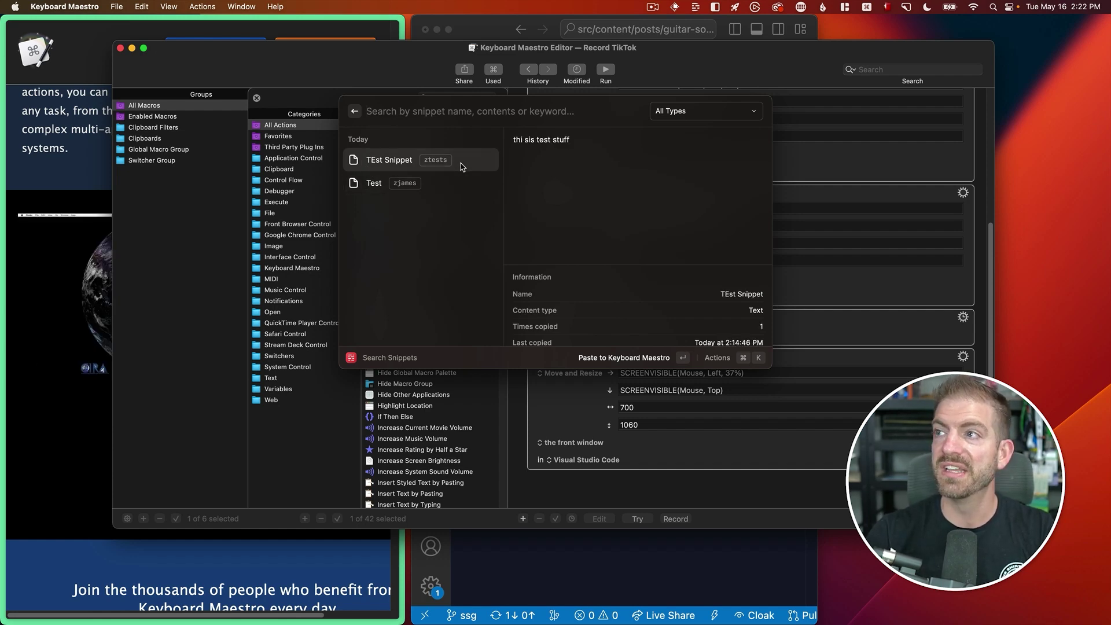
pyautogui.press('Escape')
# - Replace the floating note's contents with 'thi sis test stuff'
pyautogui.press('super+shift+s')
pyautogui.write('not')
pyautogui.press('BackSpace')
pyautogui.press('BackSpace')
pyautogui.press('BackSpace')
pyautogui.press('Escape')
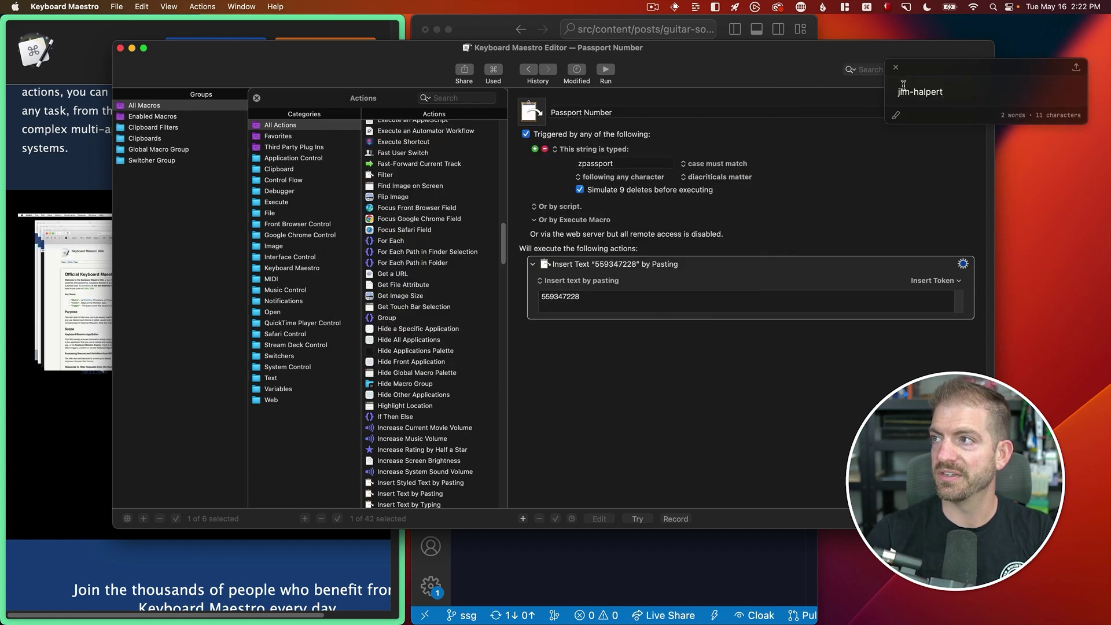
pyautogui.press('super+a')
pyautogui.press('BackSpace')
pyautogui.write('thi sis test stuff')
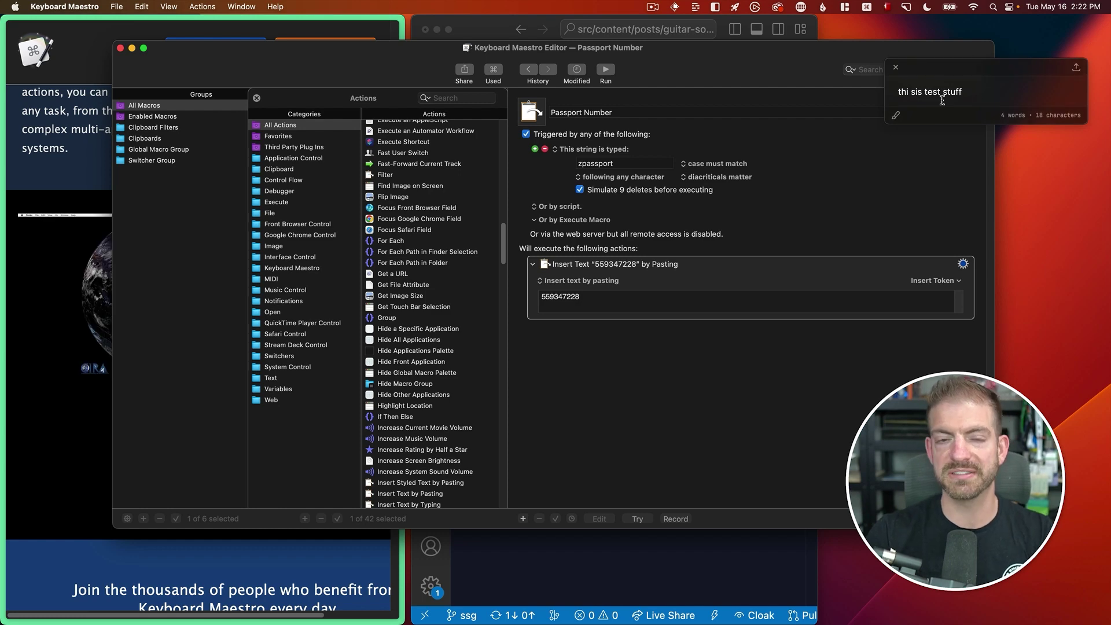
# - Search 'snipp' in Raycast and open Search Snippets
pyautogui.hotkey('alt', 'space')
pyautogui.write('snipp')
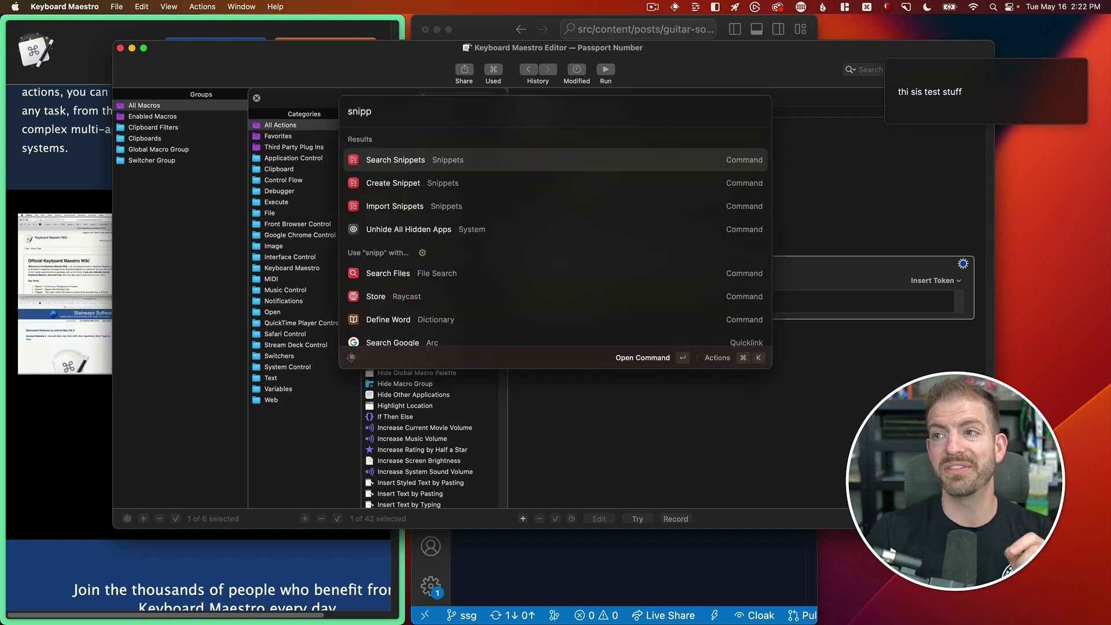
pyautogui.press('Return')
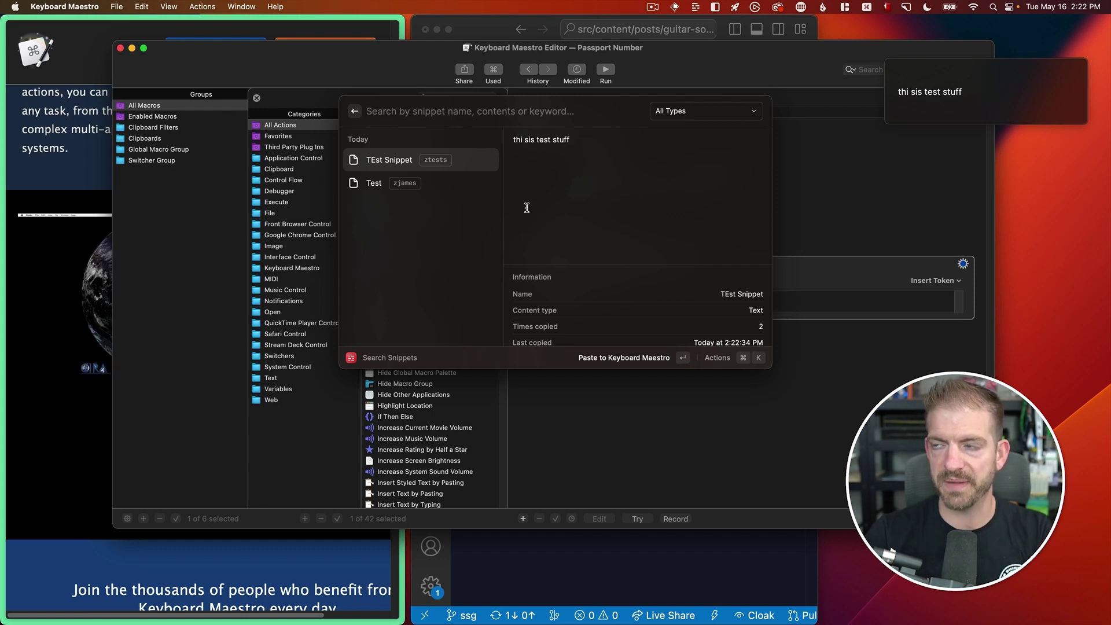
# - Make Arc full screen, search 'raycast plugins' and open the Raycast Store
pyautogui.click(94, 151)
pyautogui.scroll(-2, 94, 151)
pyautogui.press('ctrl+super+f')
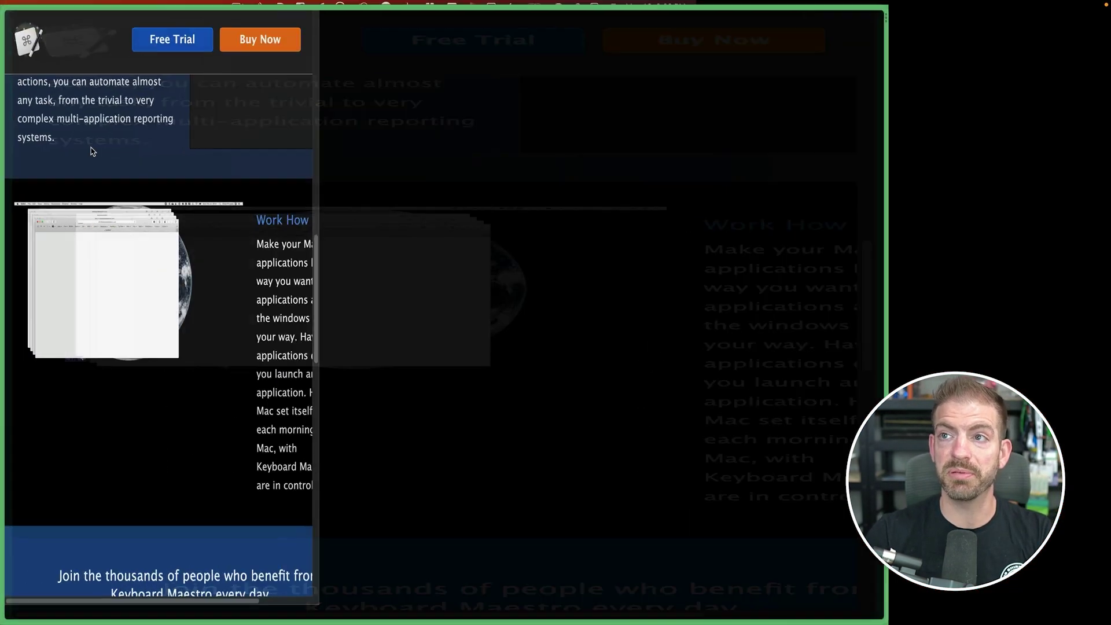
pyautogui.press('super+t')
pyautogui.write('raycast plugins')
pyautogui.press('Return')
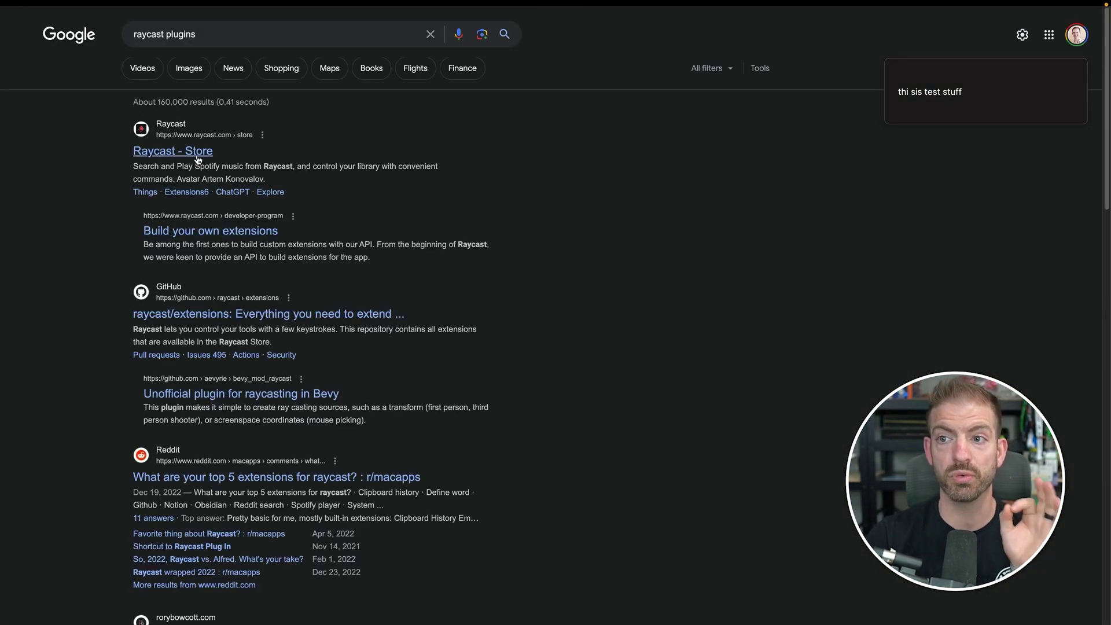
pyautogui.click(200, 153)
# - Open the Vercel extension page, go back, and search the store for netlify
pyautogui.click(550, 453)
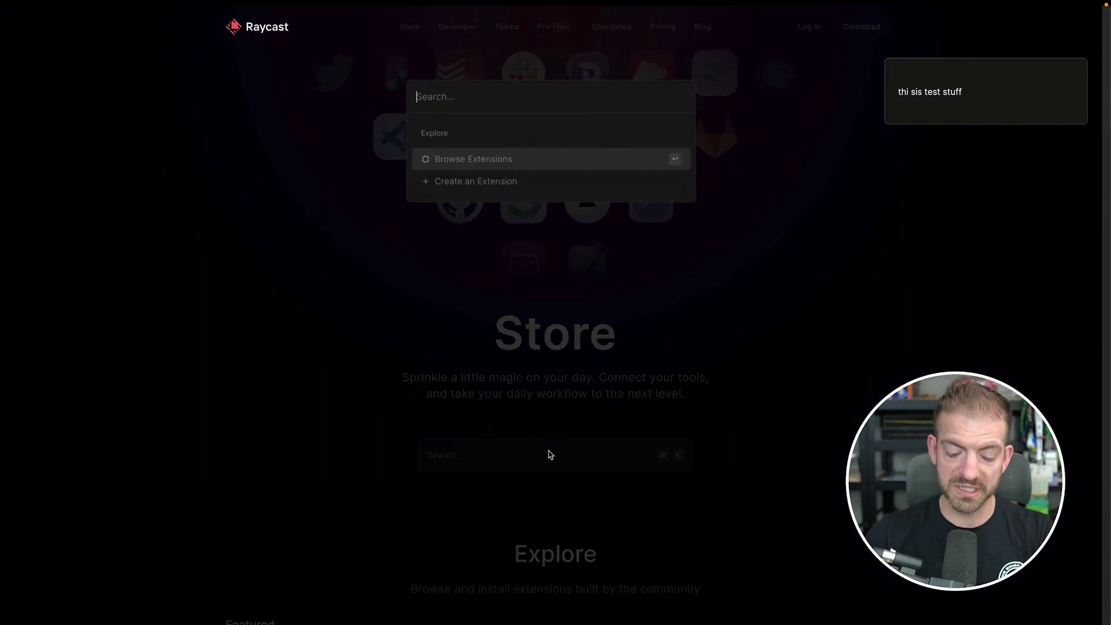
pyautogui.write('vercel')
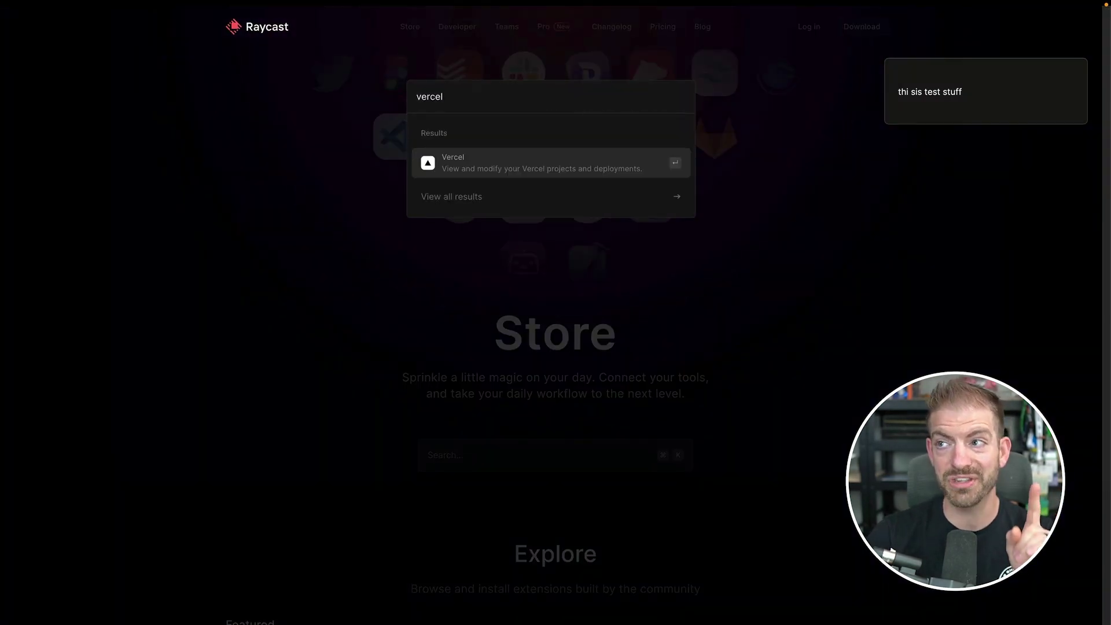
pyautogui.press('Return')
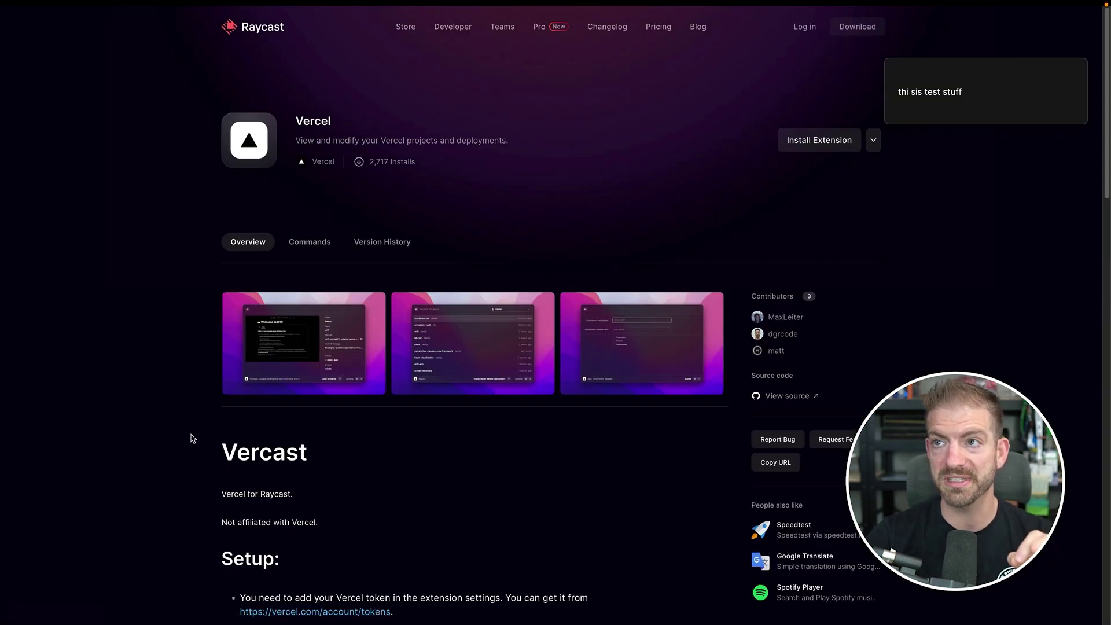
pyautogui.press('super+bracketleft')
pyautogui.click(455, 450)
pyautogui.write('netlify')
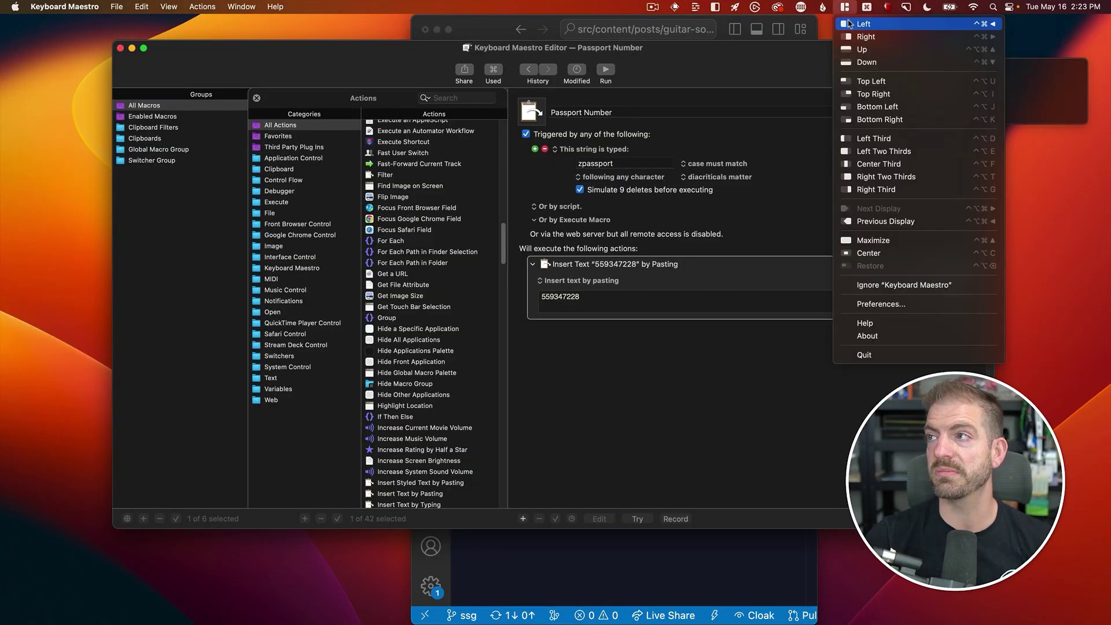
# - Open Magnet's Preferences from its menu-bar icon to view the snap shortcuts
pyautogui.click(873, 304)
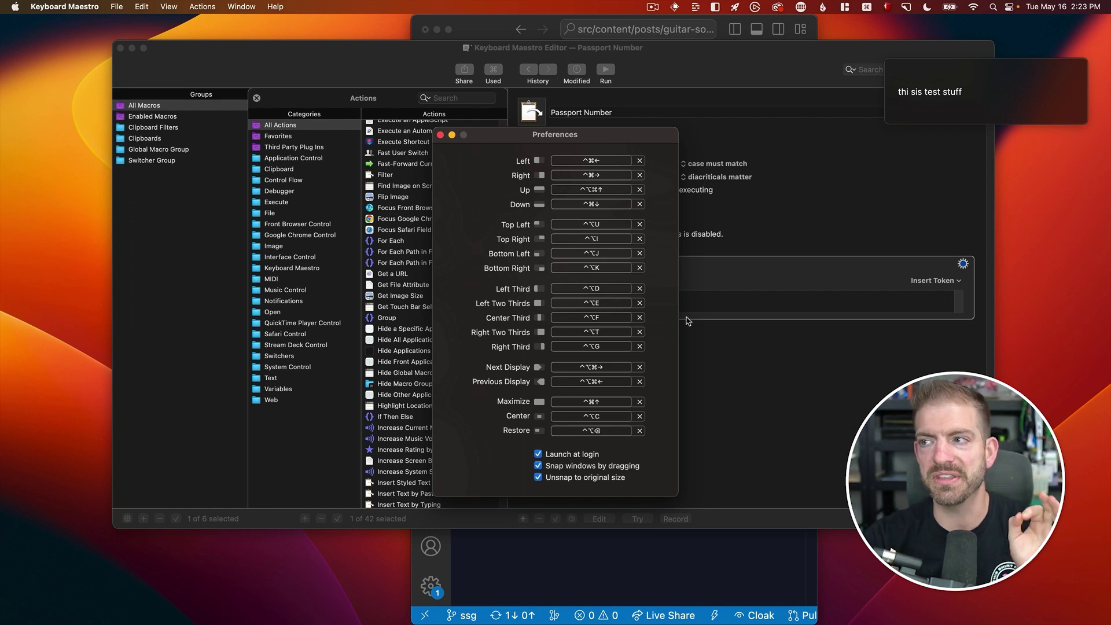
# - Hide and restore the VS Code window, then visit the Raycast Store space and come back
pyautogui.click(722, 557)
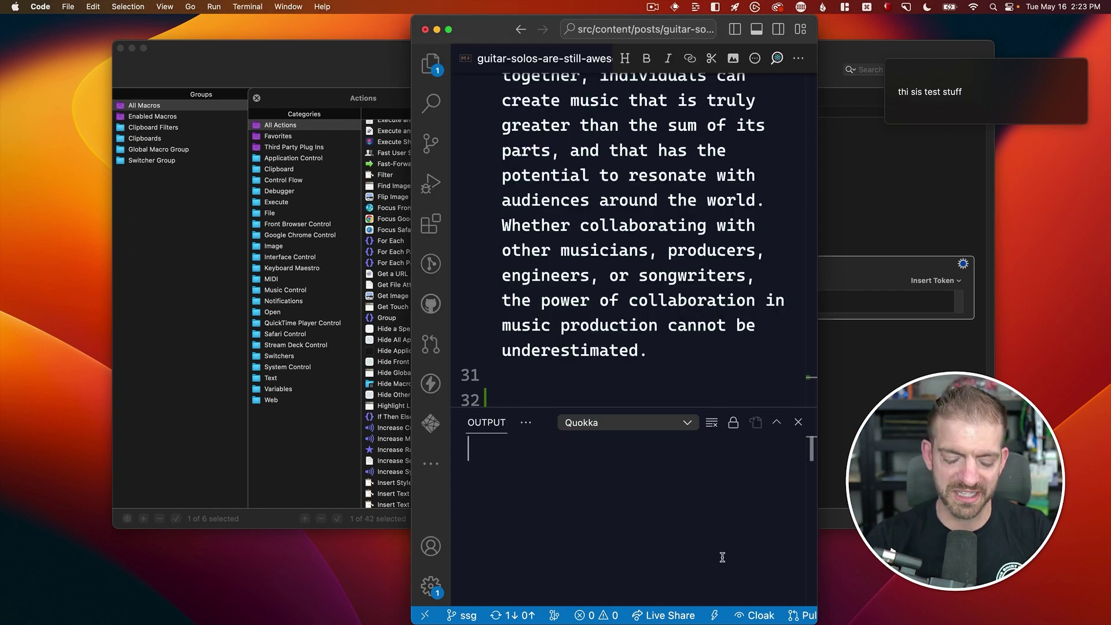
pyautogui.press('super+m')
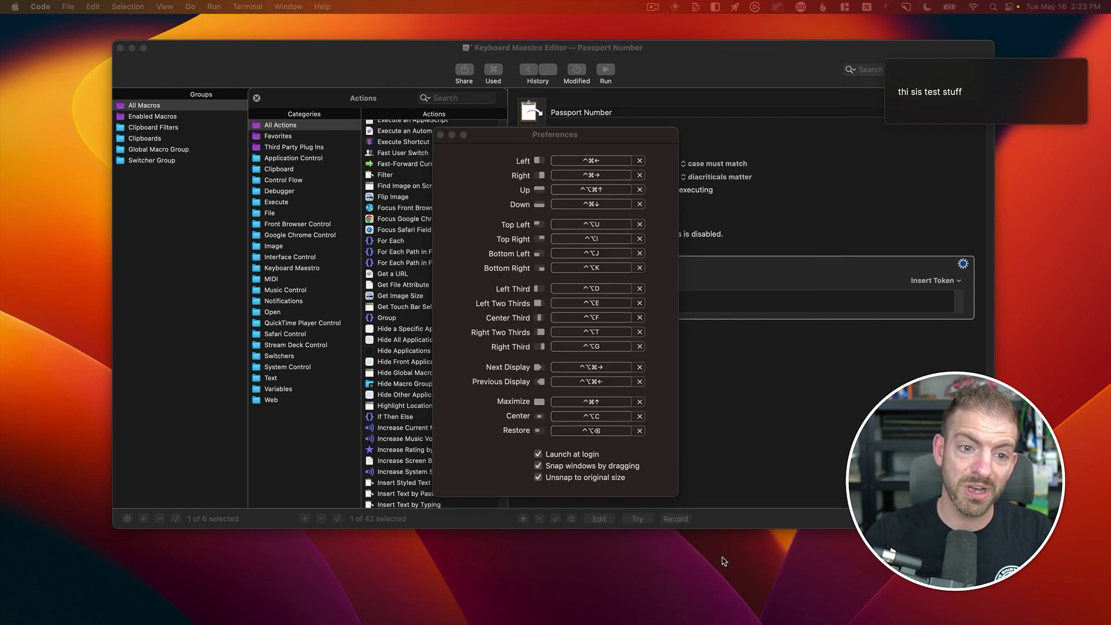
pyautogui.press('super+m')
pyautogui.press('super+m')
pyautogui.press('super+m')
pyautogui.press('super+m')
pyautogui.press('super+m')
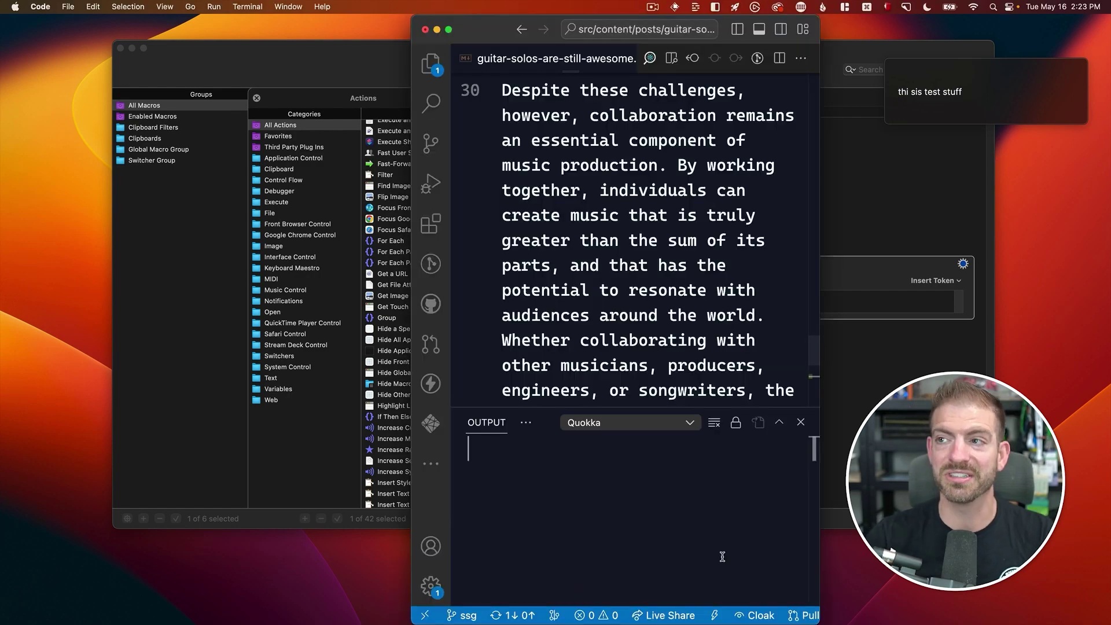
pyautogui.hotkey('ctrl', 'Right')
pyautogui.hotkey('ctrl', 'Left')
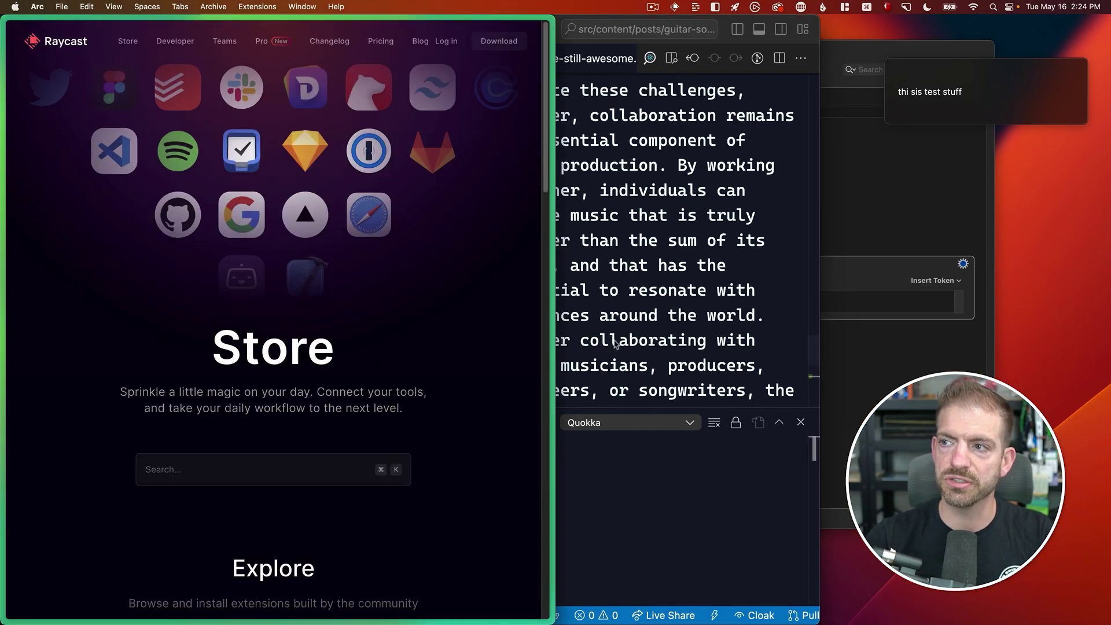
# - Snap VS Code to the right half and the browser into the left third
pyautogui.click(633, 333)
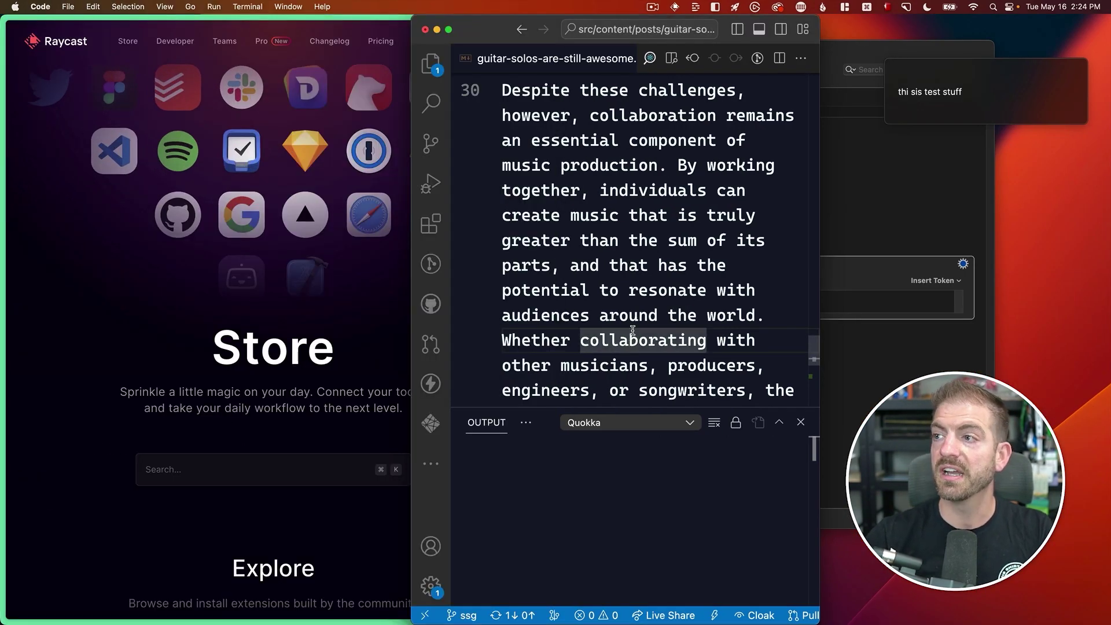
pyautogui.hotkey('ctrl', 'alt', 'Right')
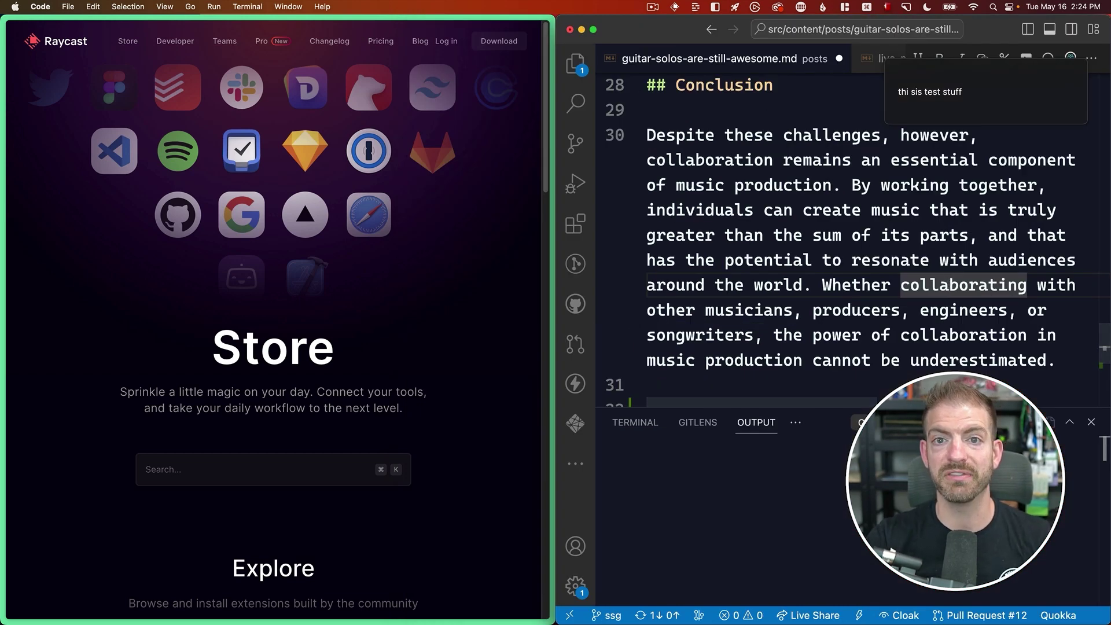
pyautogui.press('super+Tab')
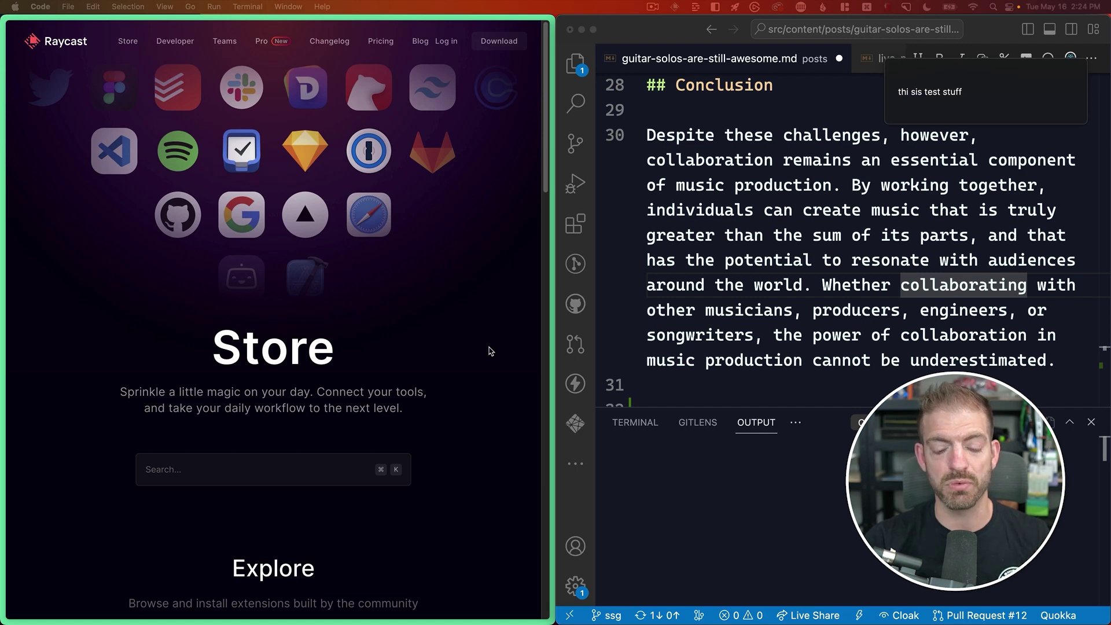
pyautogui.hotkey('ctrl', 'alt', 'Left')
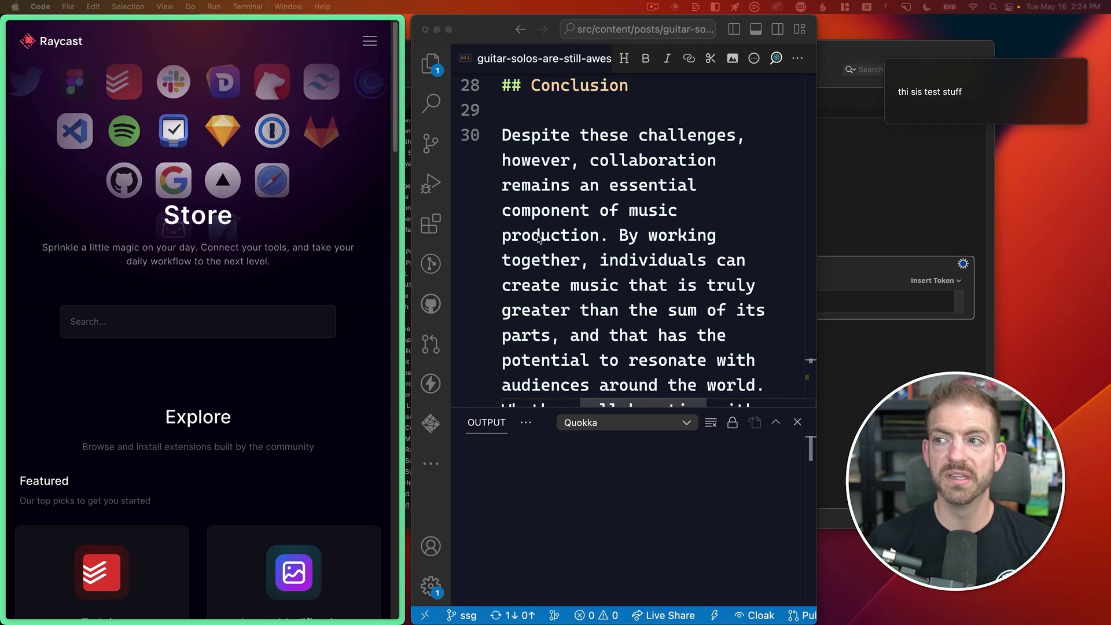
# - Maximize the code editor window to full screen and scroll to the top of the post
pyautogui.click(619, 180)
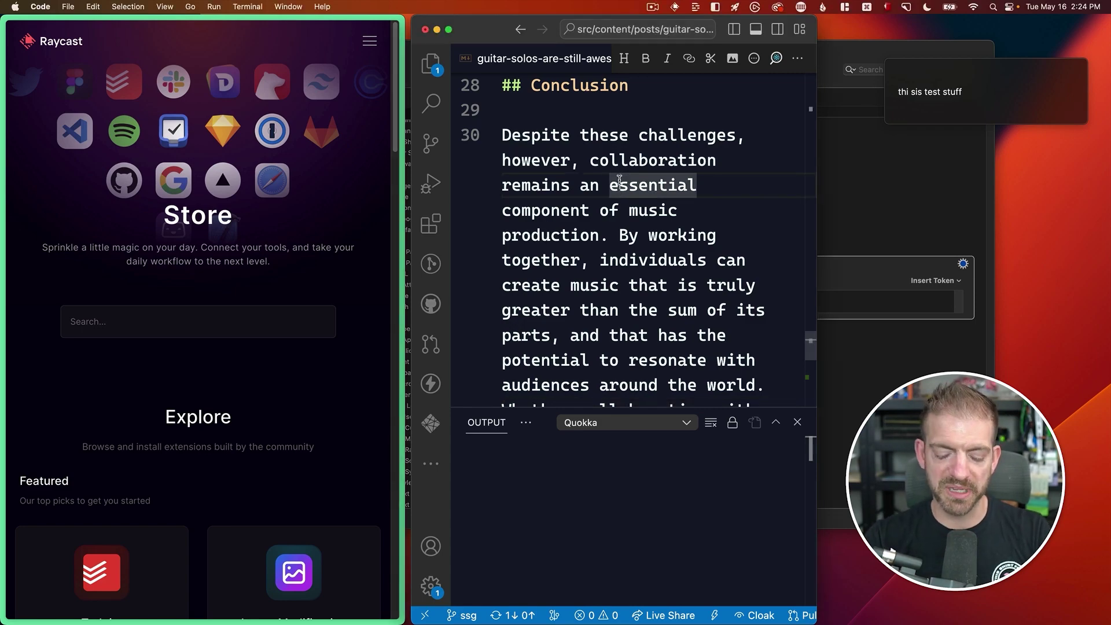
pyautogui.press('ctrl+super+f')
pyautogui.scroll(10, 620, 180)
pyautogui.scroll(5, 620, 179)
# - Copy the title 'Guitar solos are still awesome' and paste it into a note on the other desktop
pyautogui.click(564, 235)
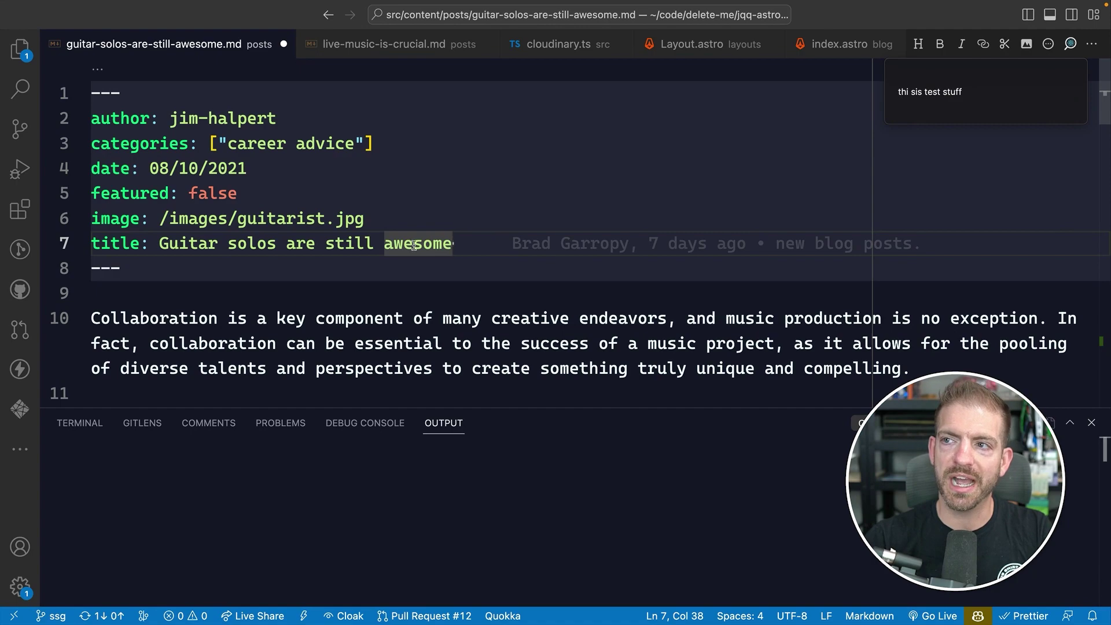
pyautogui.moveTo(453, 244); pyautogui.dragTo(155, 244)
pyautogui.press('super+c')
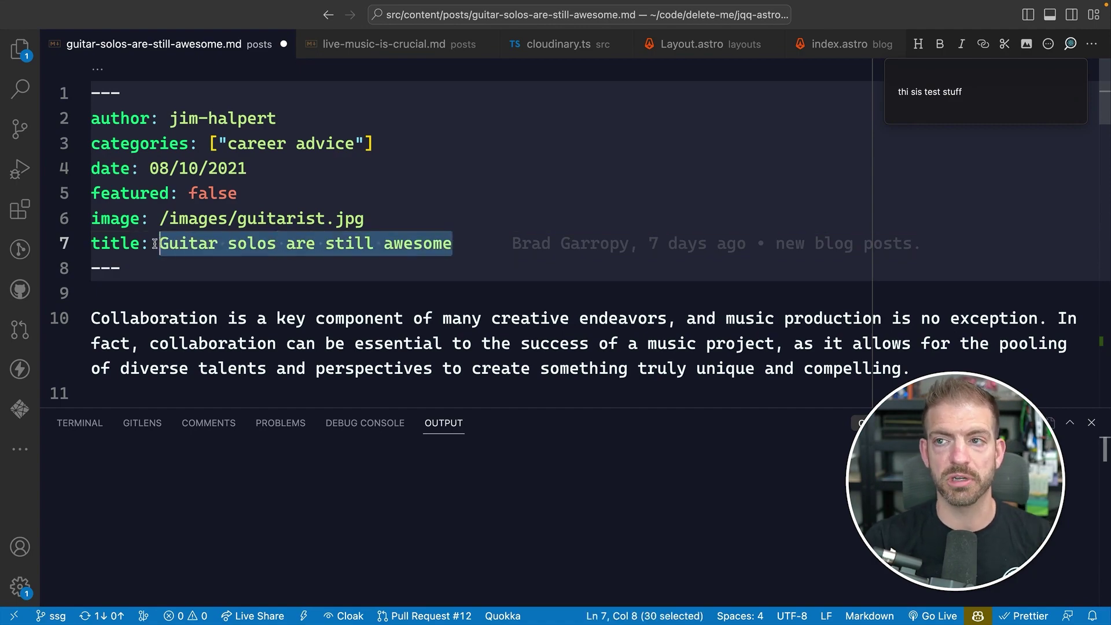
pyautogui.hotkey('ctrl', 'Left')
pyautogui.press('super+a')
pyautogui.press('super+v')
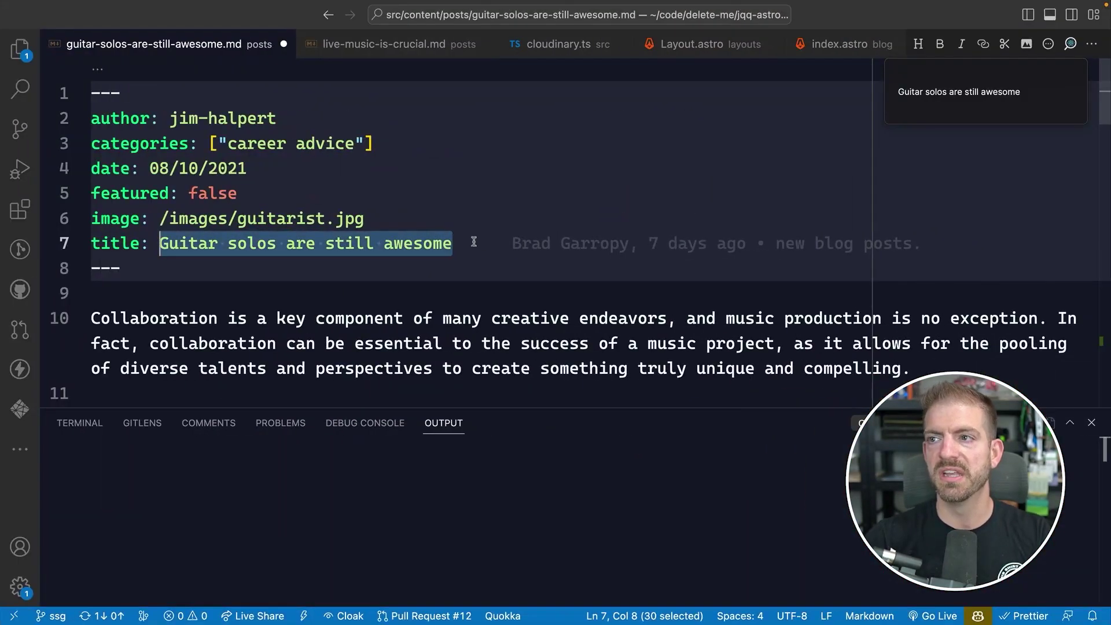
# - Reselect the guitar solos title, then select the 'Live music is crucial' title in live-music-is-crucial.md
pyautogui.click(491, 243)
pyautogui.moveTo(474, 244); pyautogui.dragTo(160, 243)
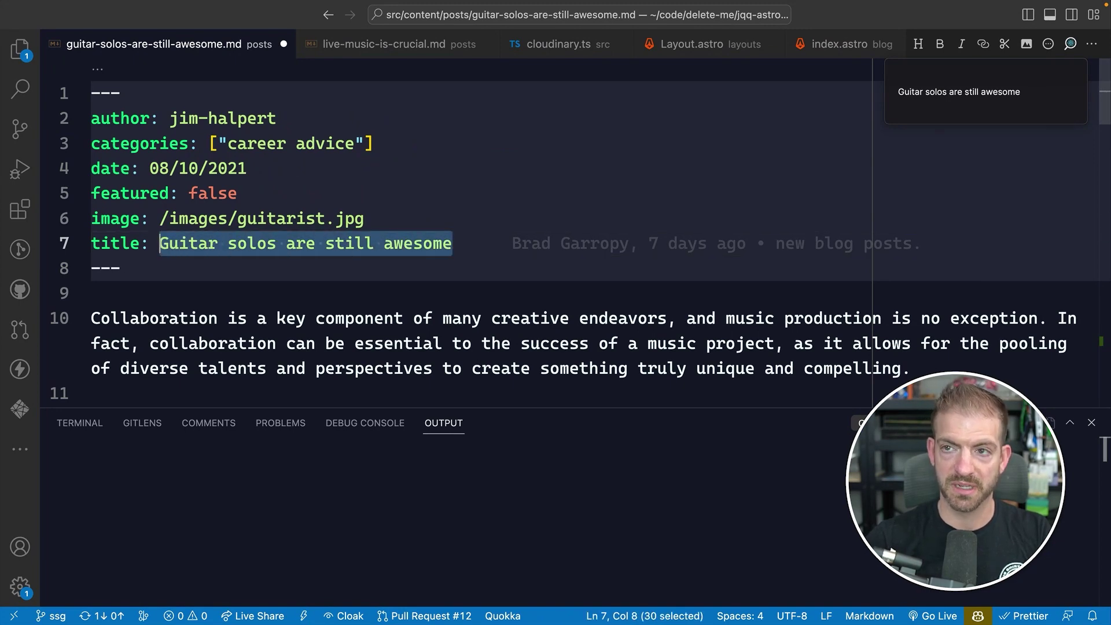
pyautogui.hotkey('ctrl', 'Tab')
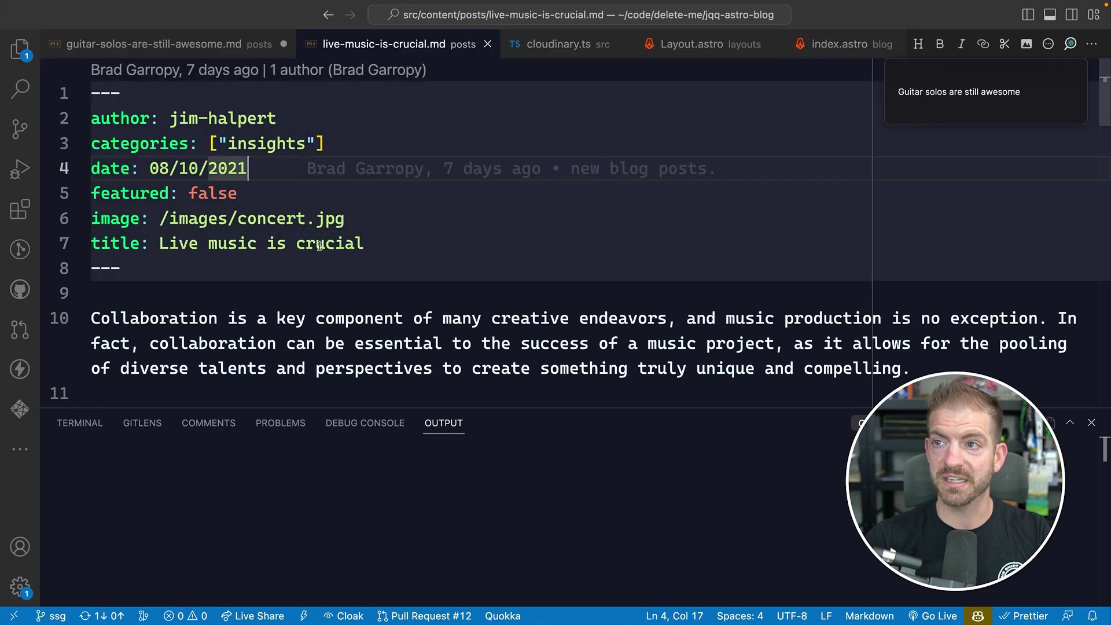
pyautogui.moveTo(364, 244); pyautogui.dragTo(160, 244)
pyautogui.hotkey('ctrl', 'Tab')
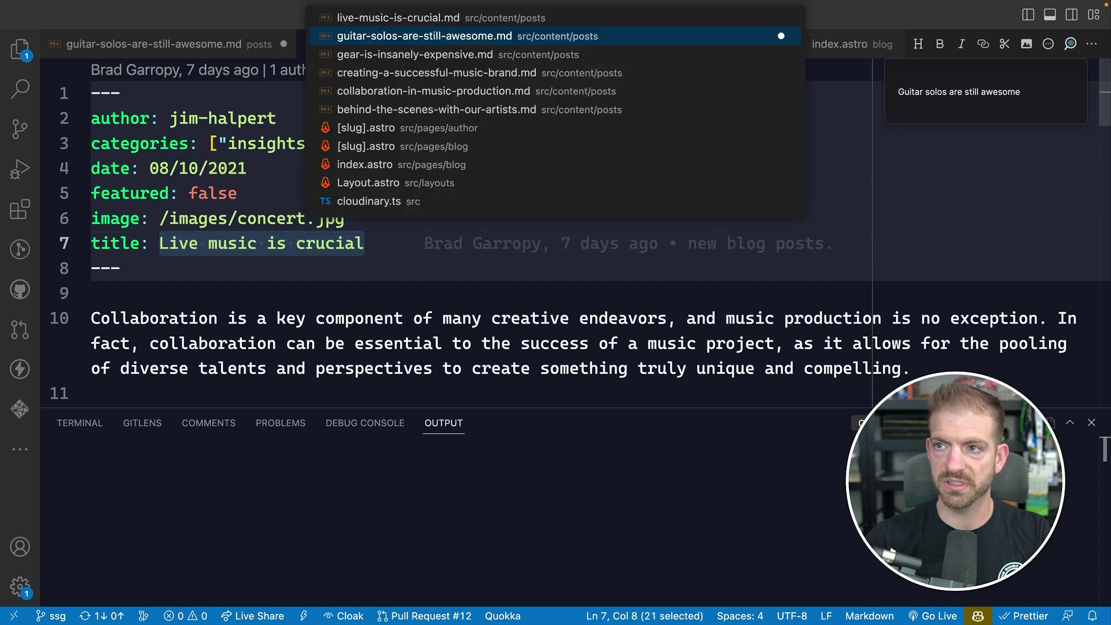
# - Open gear-is-insanely-expensive.md and select its title 'Gear is insanely expensive'
pyautogui.hotkey('ctrl', 'Tab')
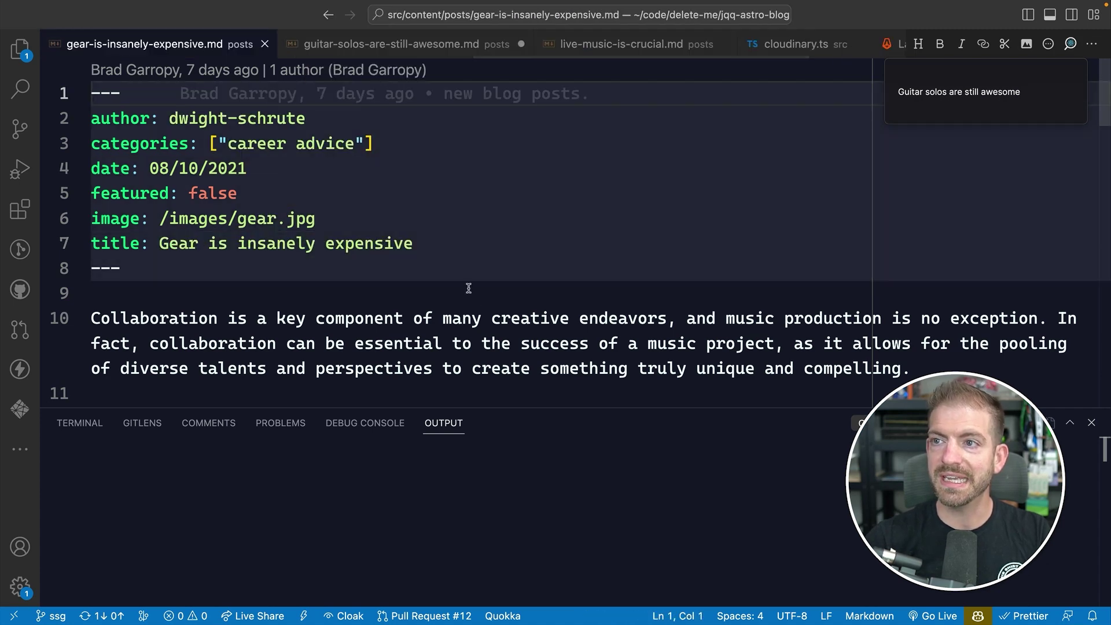
pyautogui.click(433, 243)
pyautogui.press('super+c')
pyautogui.hotkey('alt', 'shift', 'Left')
pyautogui.hotkey('alt', 'shift', 'Left')
pyautogui.hotkey('alt', 'shift', 'Left')
pyautogui.hotkey('alt', 'shift', 'Left')
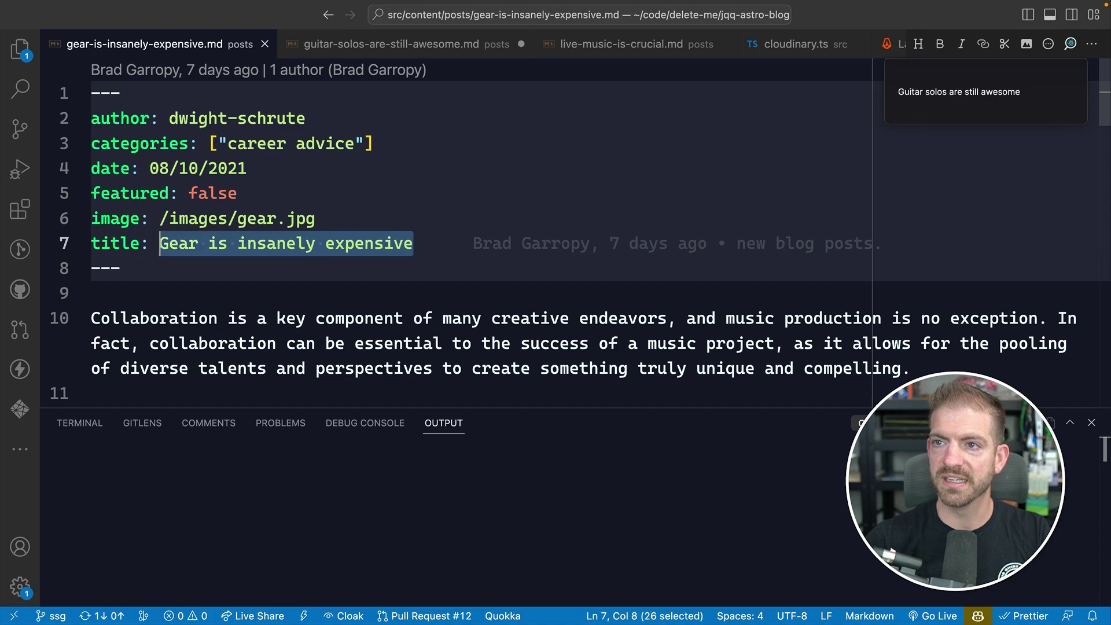
pyautogui.scroll(-15, 477, 270)
pyautogui.scroll(3, 477, 269)
# - Add empty lines at the end of the gear post
pyautogui.click(513, 184)
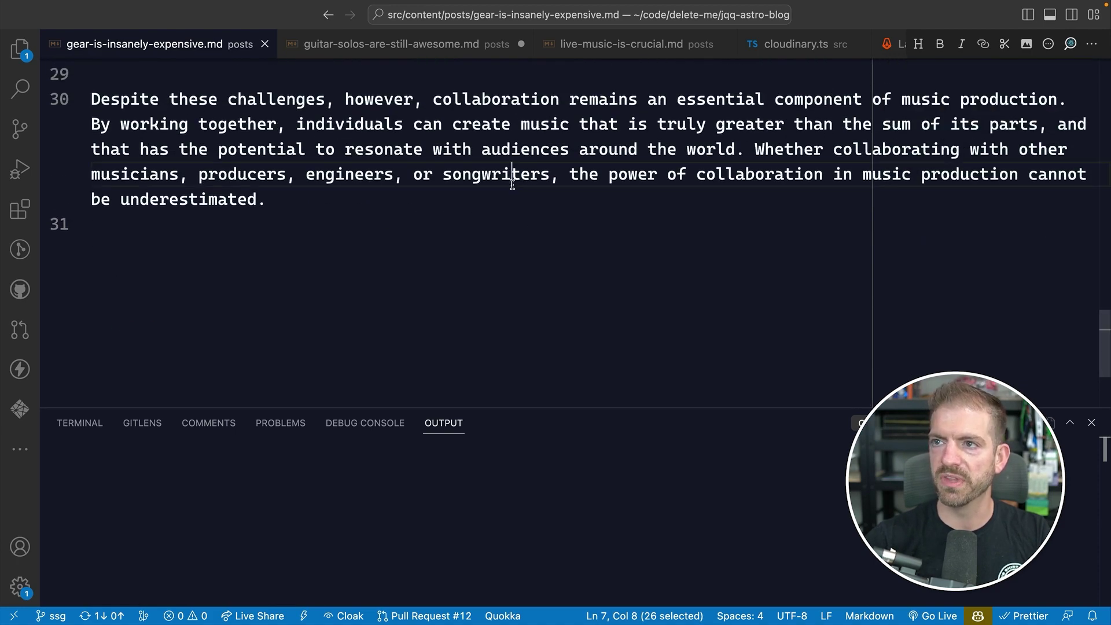
pyautogui.press('super+Down')
pyautogui.press('Return')
pyautogui.press('Return')
pyautogui.press('Up')
pyautogui.press('Return')
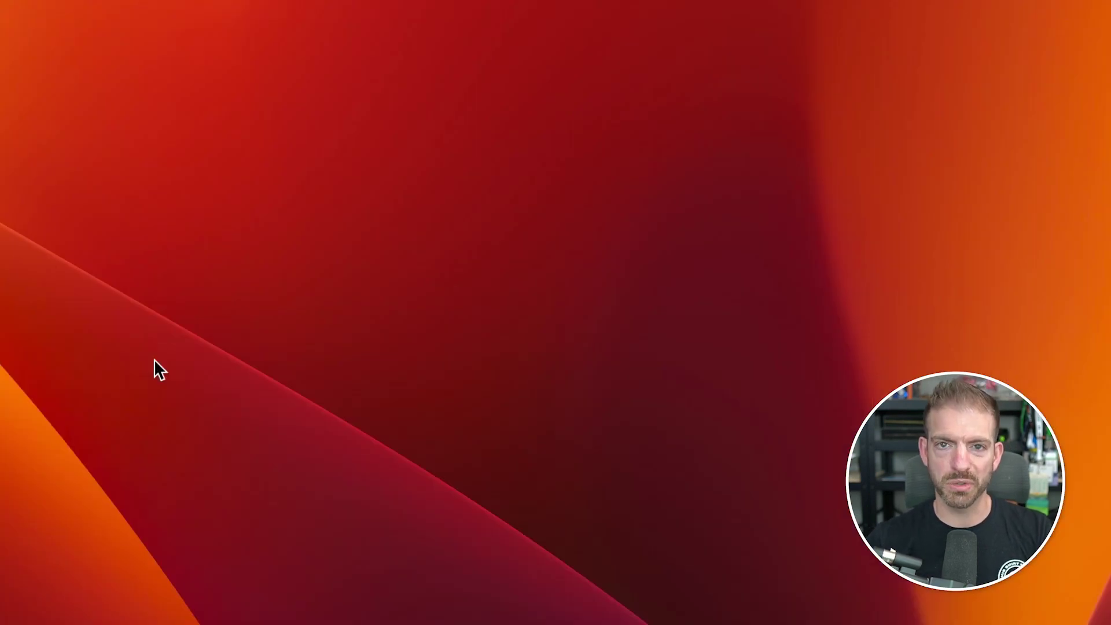
# - Browse Flycut's clipboard history back through older entries
pyautogui.press('super+shift+v')
pyautogui.press('Down')
pyautogui.press('Down')
pyautogui.press('Down')
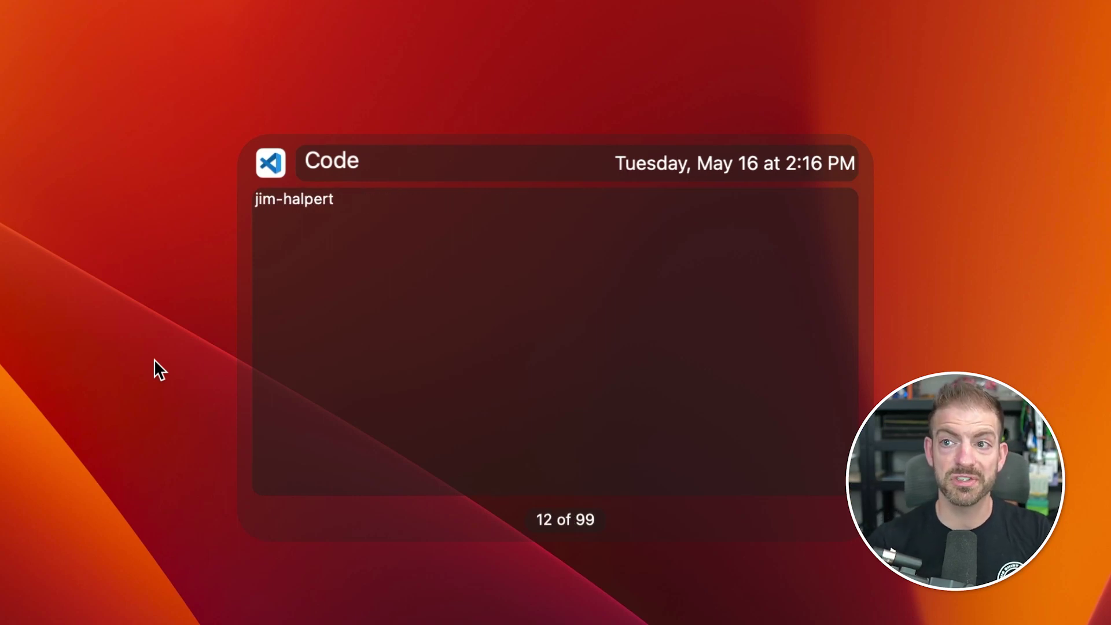
pyautogui.press('Down')
pyautogui.press('Down')
pyautogui.press('Down')
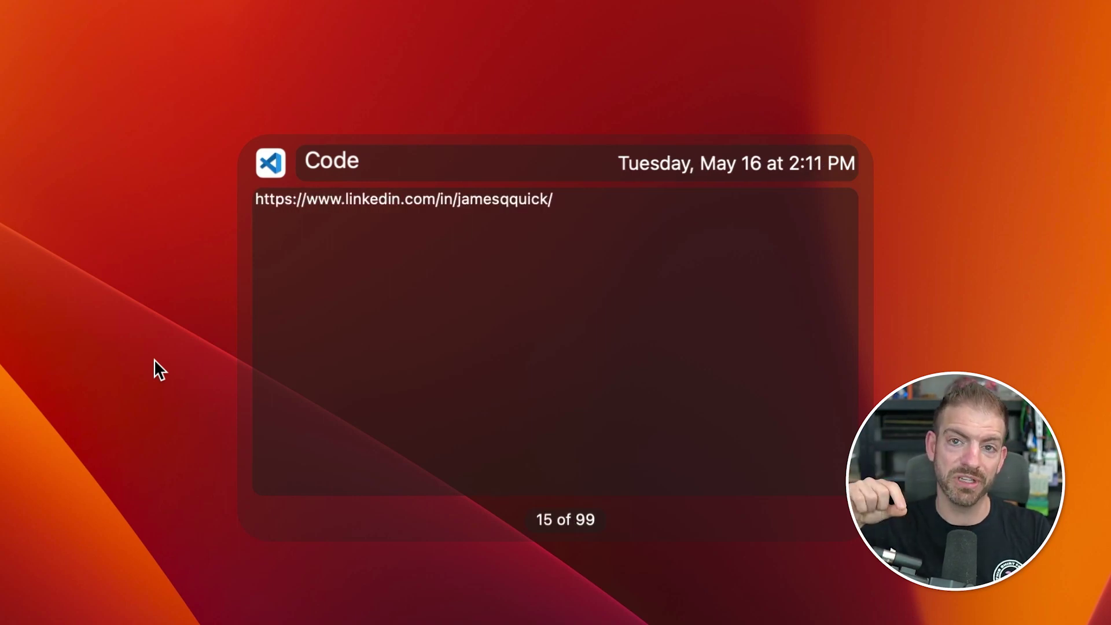
pyautogui.press('Escape')
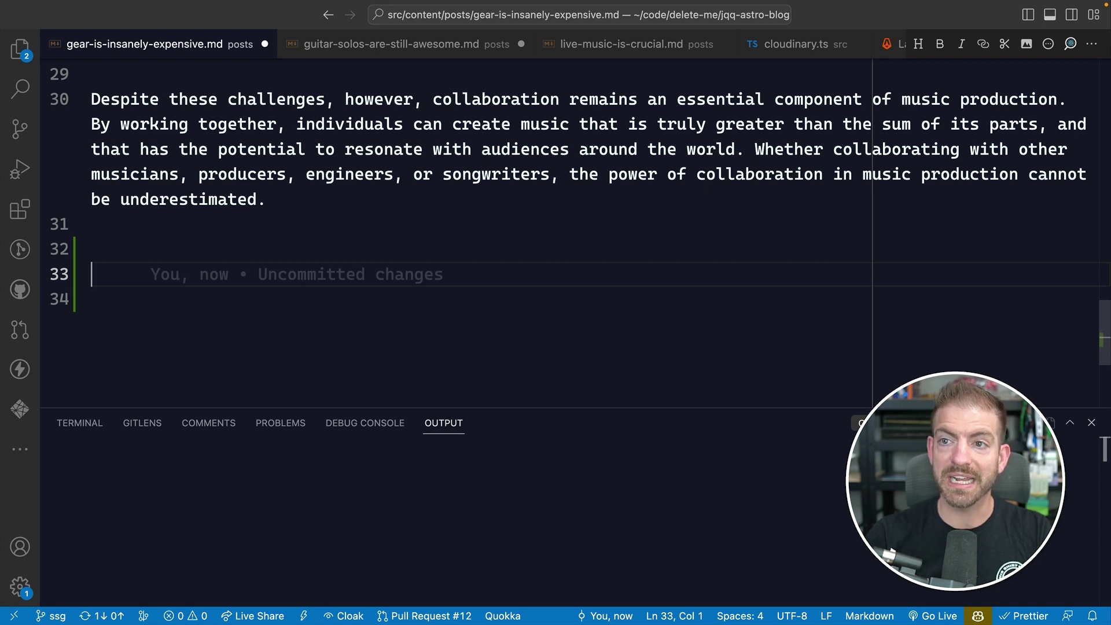
# - Paste 'Gear is insanely expensive', 'Guitar solos are still awesome' and a website address, then remove them
pyautogui.press('super+v')
pyautogui.press('Return')
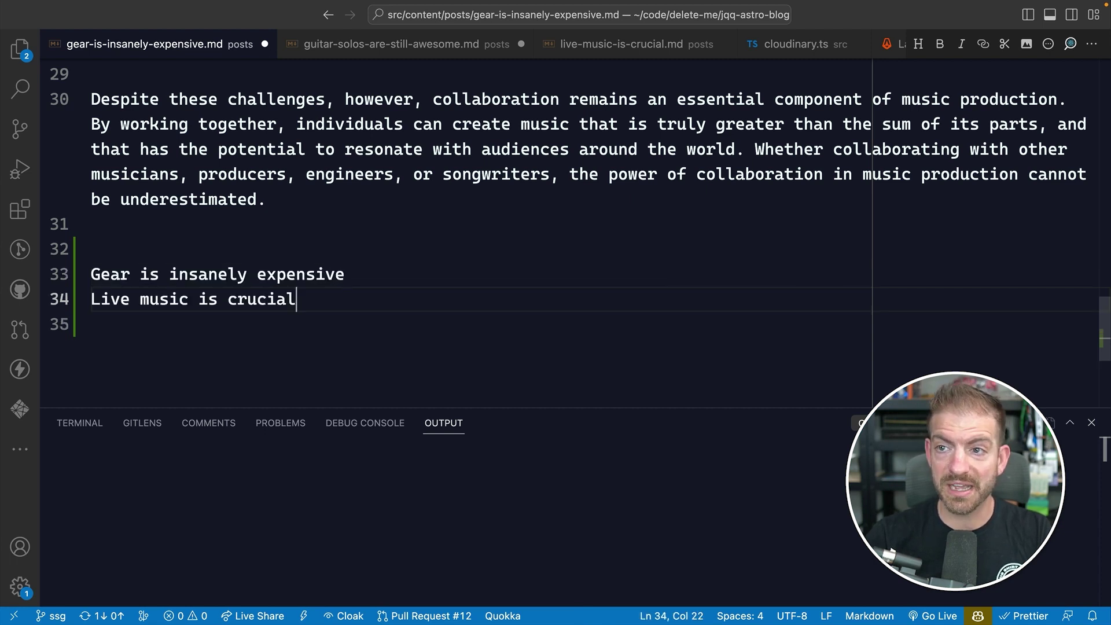
pyautogui.write('Guitar solos are still awesome')
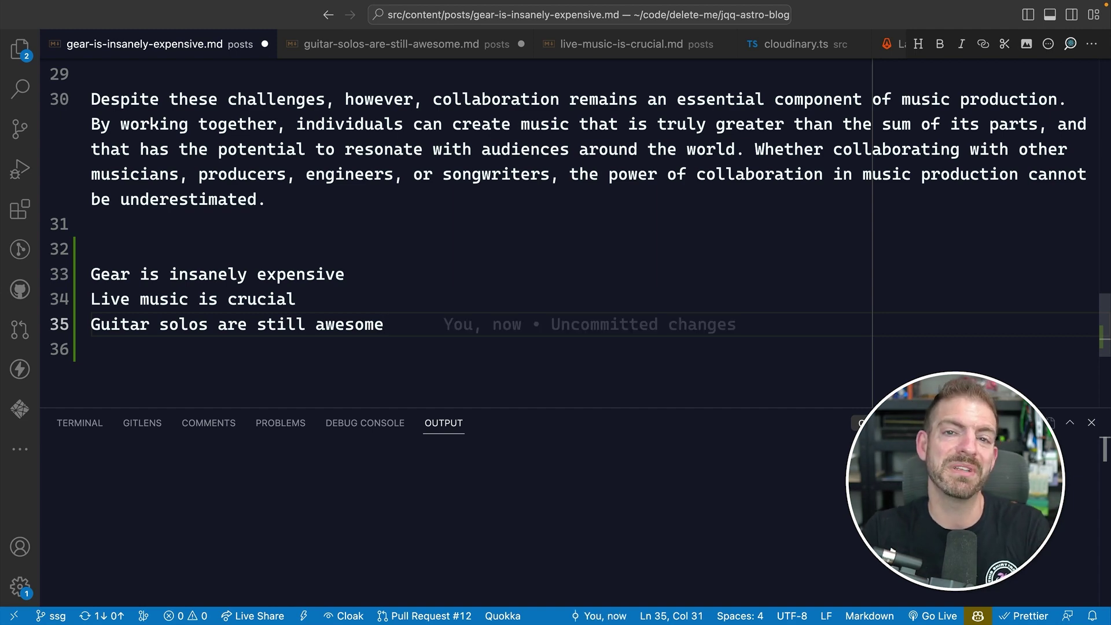
pyautogui.hotkey('shift', 'Up')
pyautogui.hotkey('shift', 'Up')
pyautogui.hotkey('shift', 'Up')
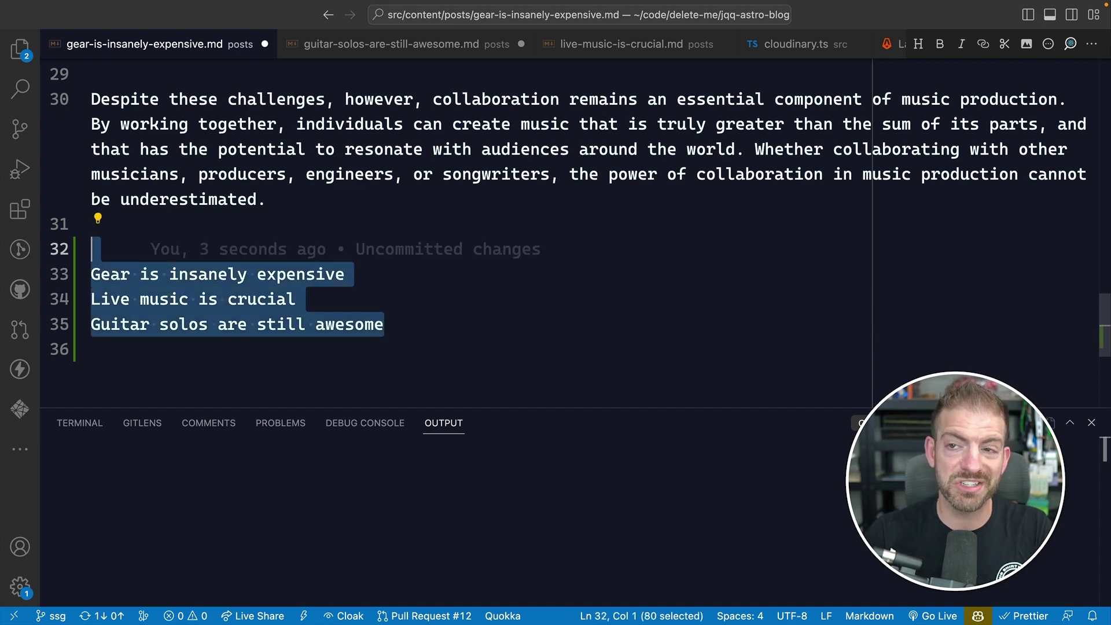
pyautogui.press('BackSpace')
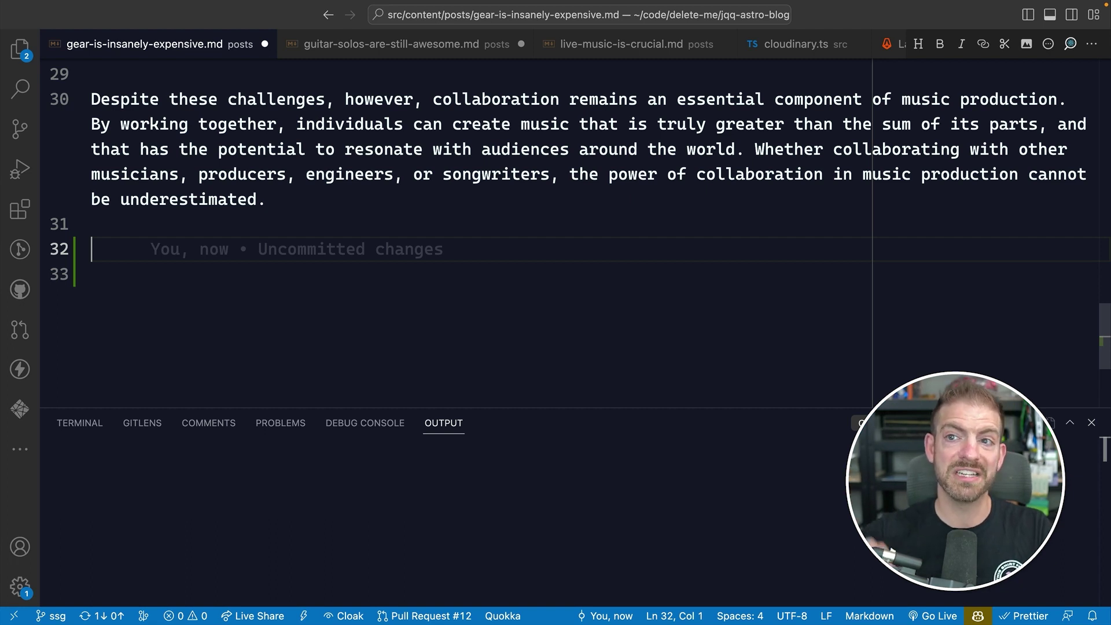
pyautogui.write('https://jamesqquick.com/')
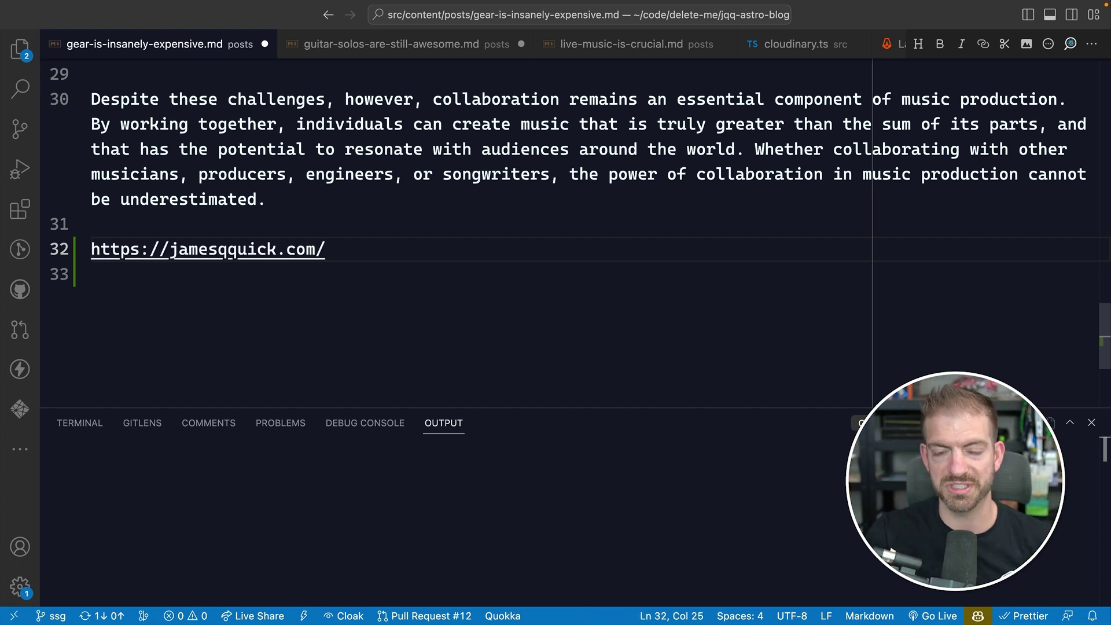
pyautogui.press('super+z')
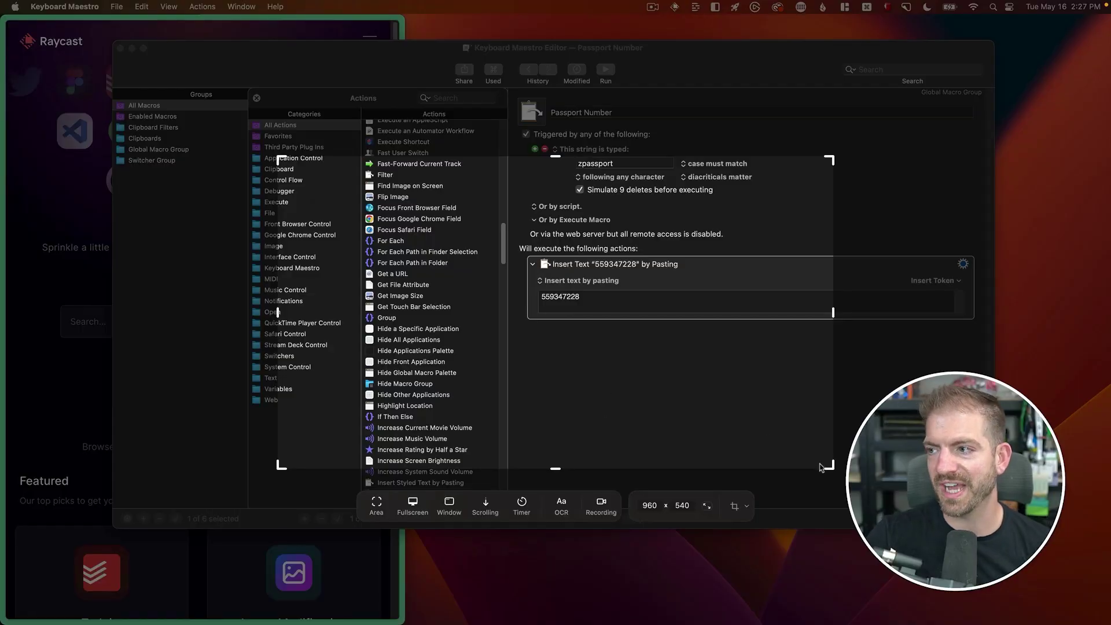
pyautogui.moveTo(821, 464); pyautogui.dragTo(834, 462)
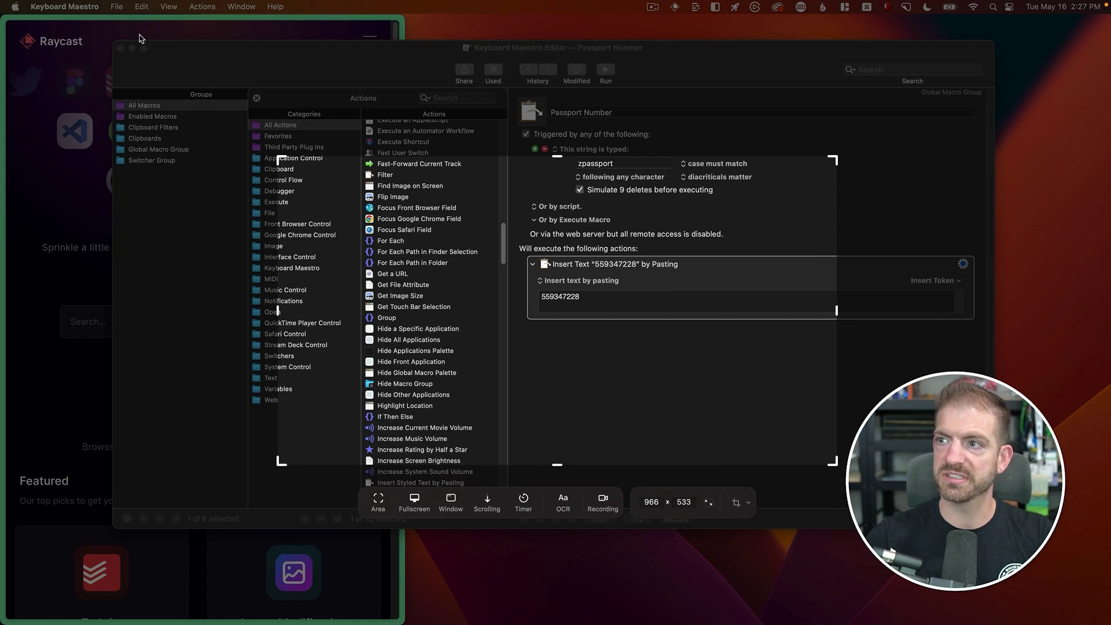
pyautogui.press('Return')
pyautogui.click(258, 35)
pyautogui.hotkey('ctrl', 'alt', 'Return')
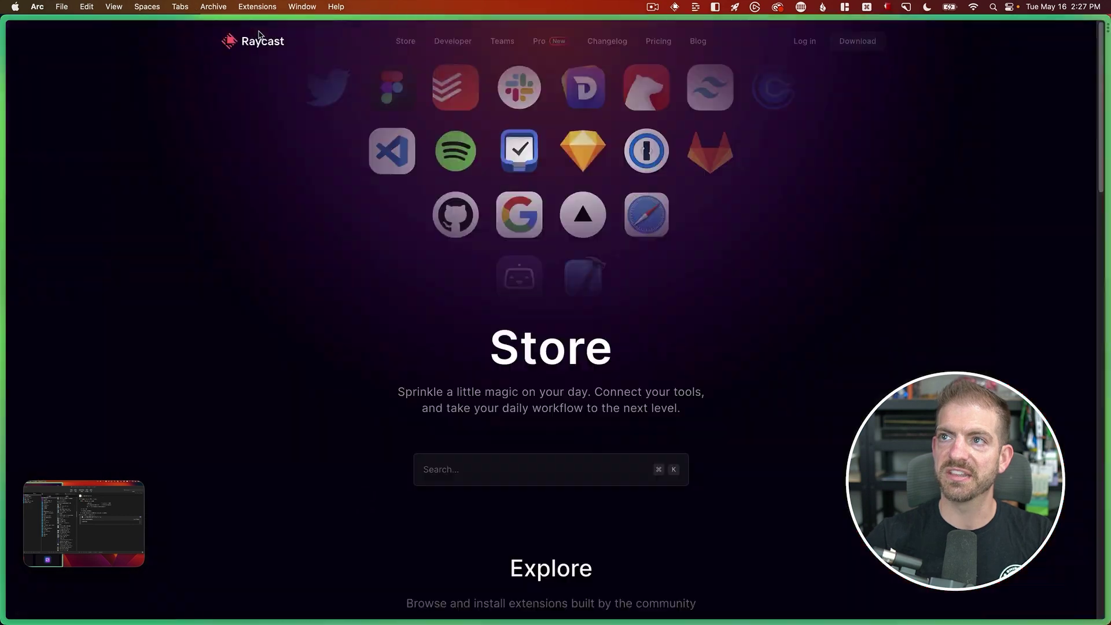
pyautogui.press('super+shift+4')
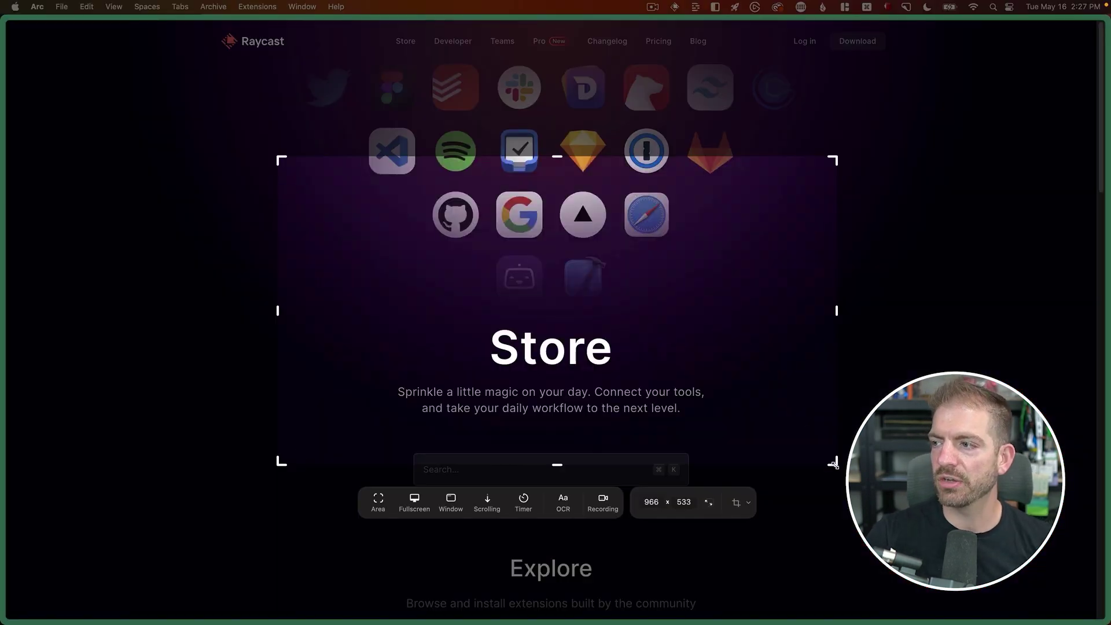
pyautogui.moveTo(837, 157); pyautogui.dragTo(864, 55)
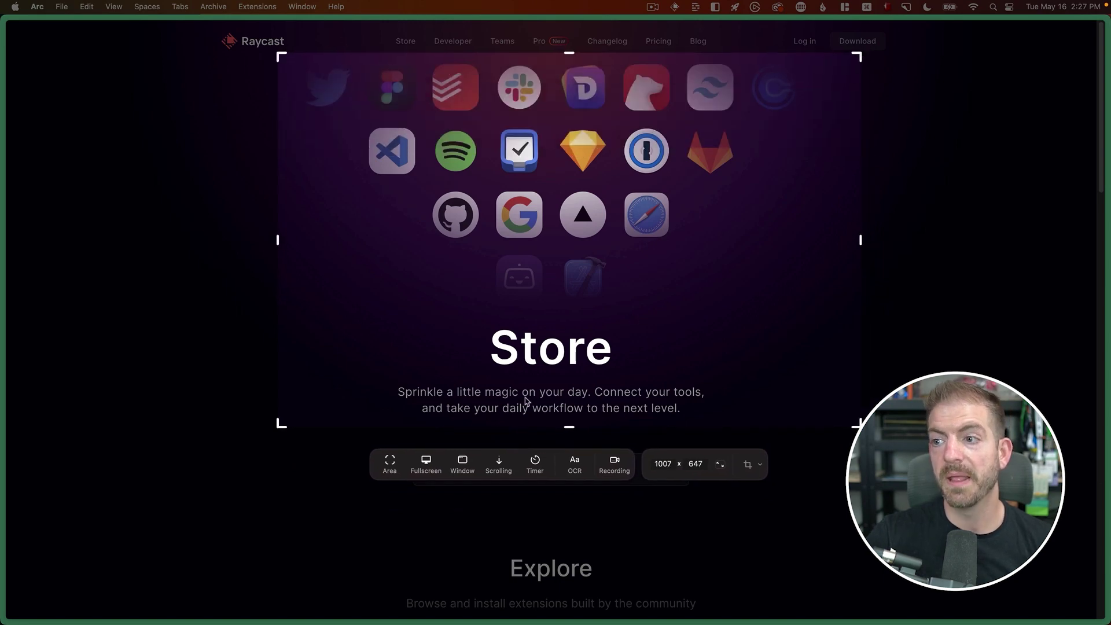
pyautogui.click(462, 464)
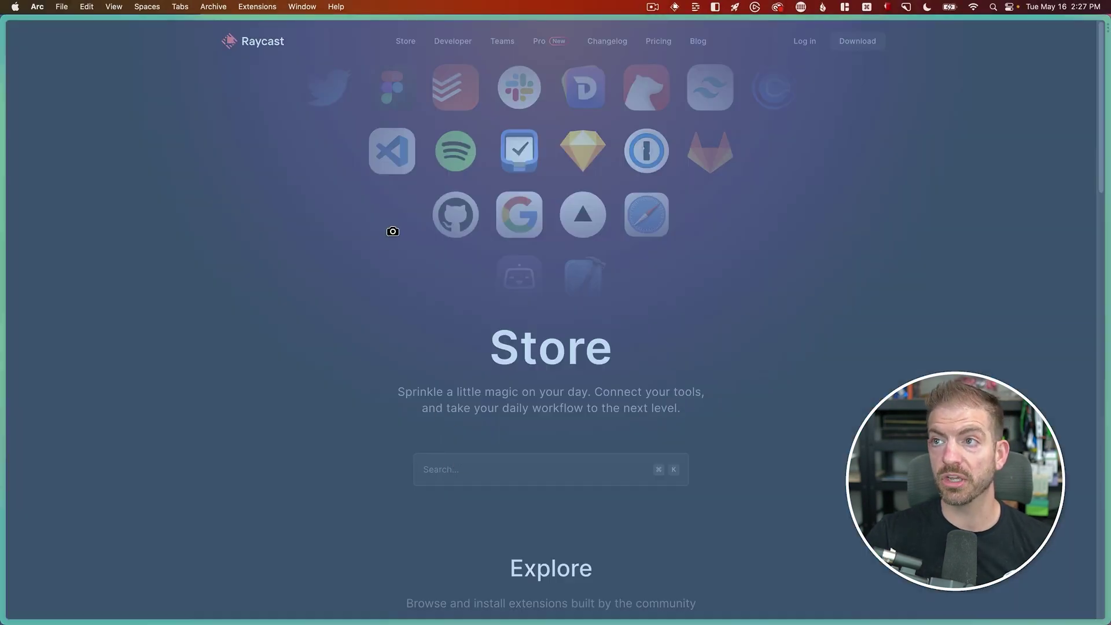
pyautogui.click(333, 207)
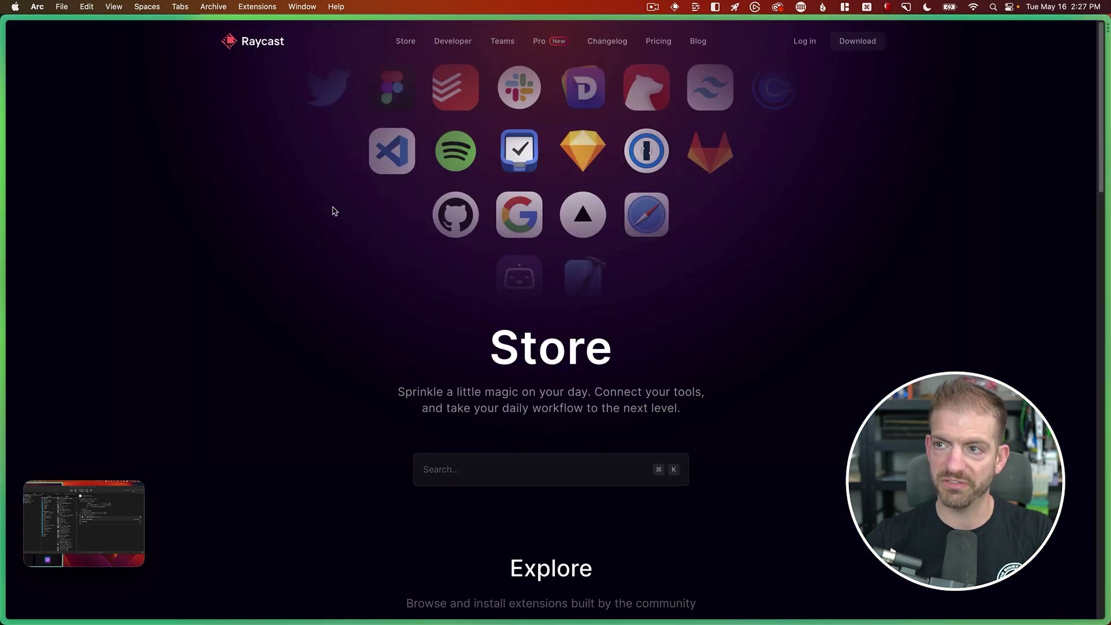
pyautogui.hotkey('ctrl', 'alt', 'Left')
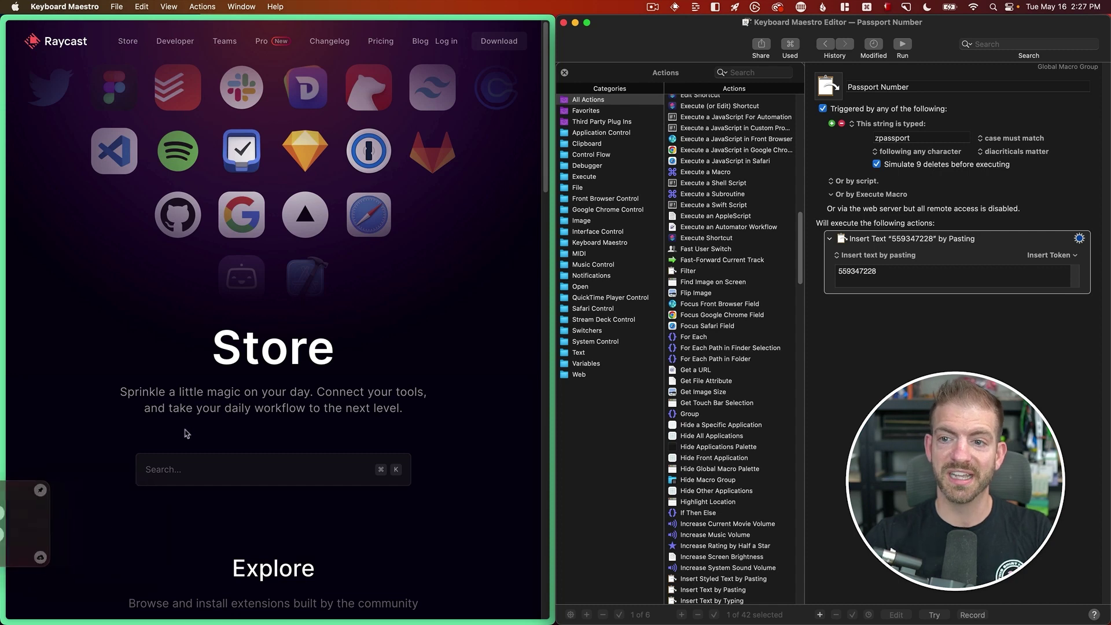
# - Capture a single window, cancel an area capture, then take a full-screen screenshot for its preview
pyautogui.press('super+shift+5')
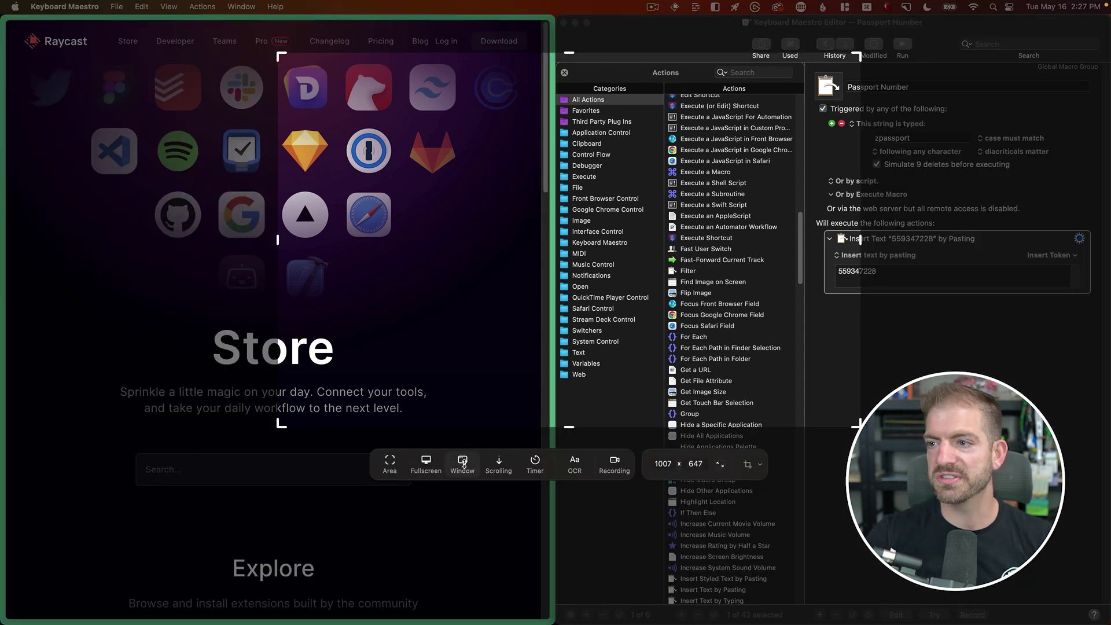
pyautogui.click(462, 461)
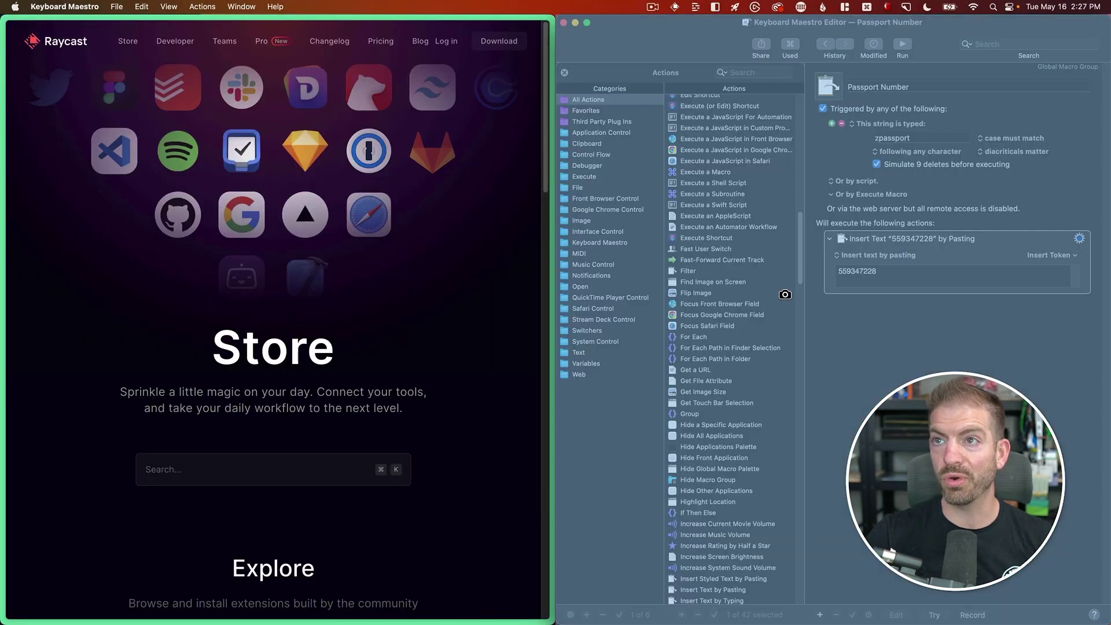
pyautogui.click(688, 298)
pyautogui.press('super+shift+5')
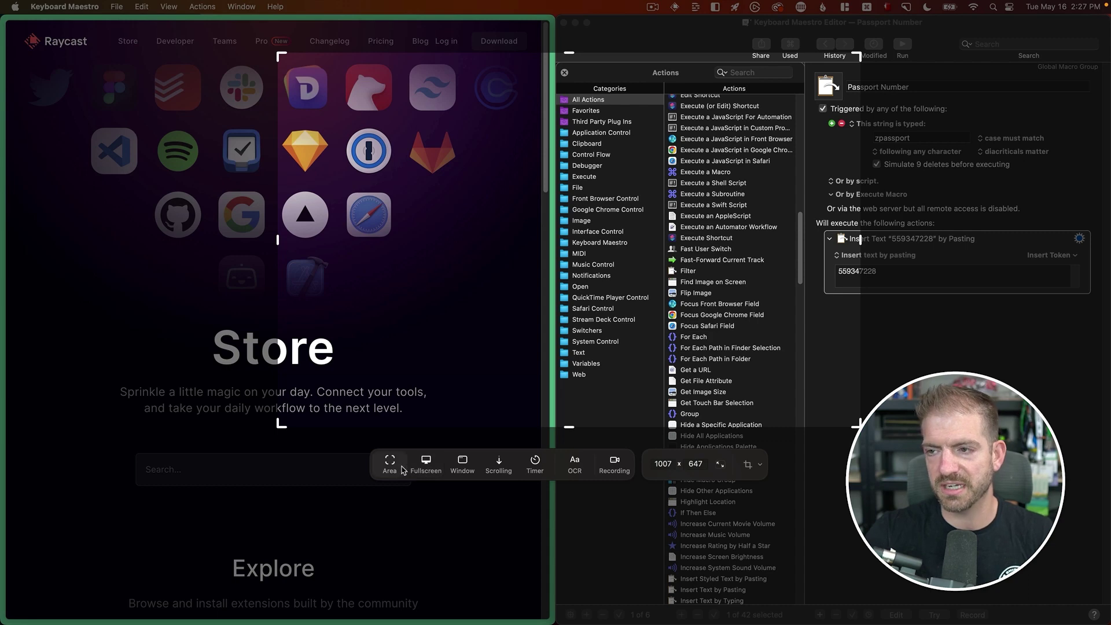
pyautogui.press('Escape')
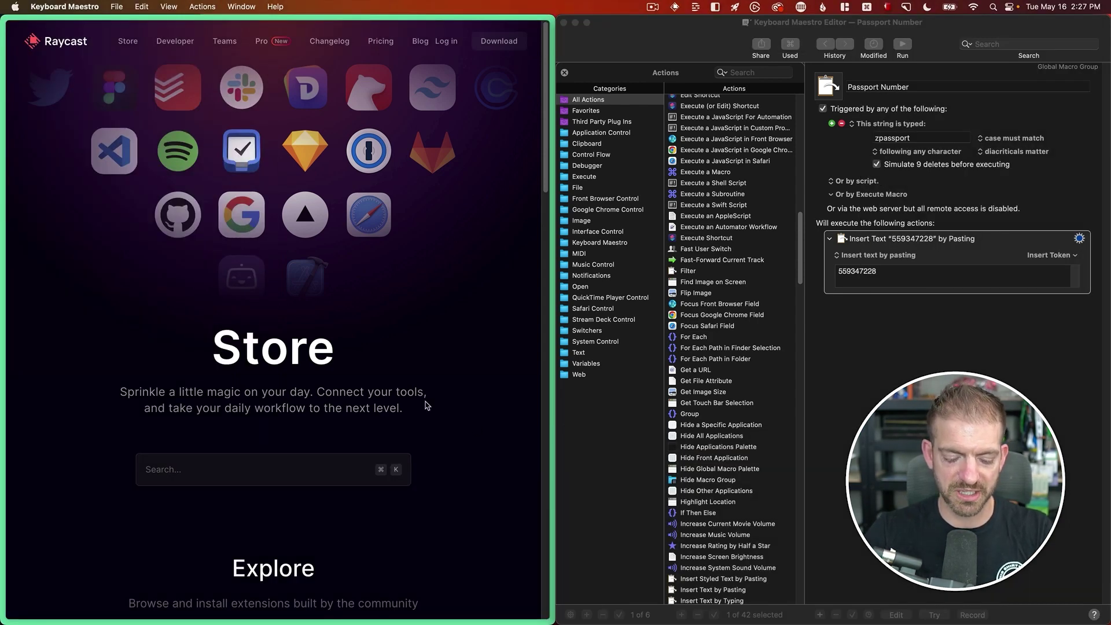
pyautogui.press('super+shift+3')
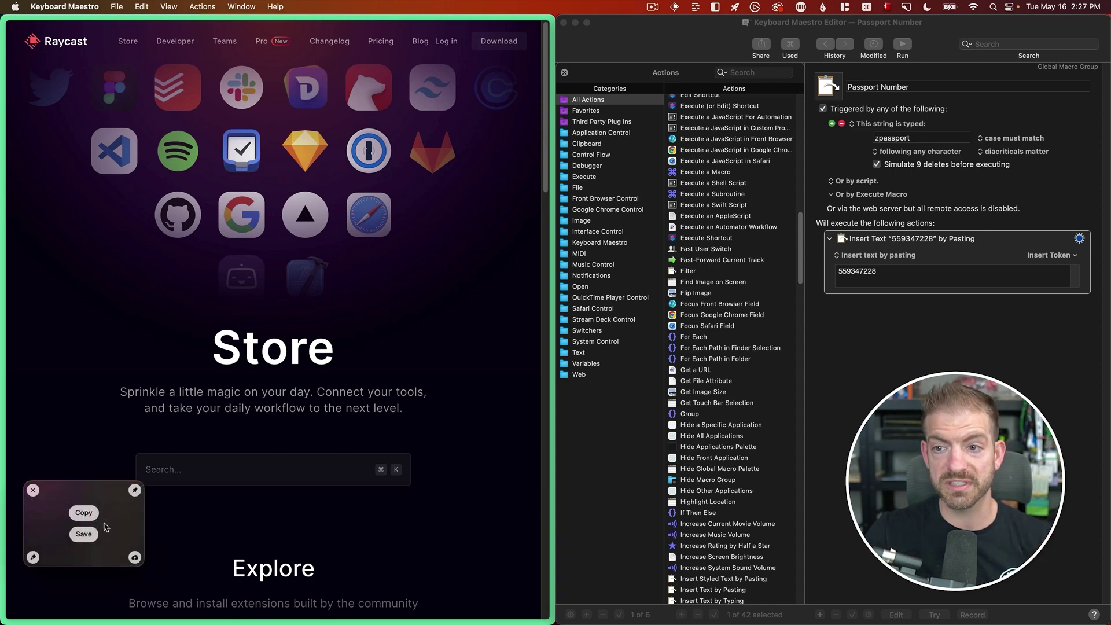
# - Draw a red arrow pointing at the Sketch icon on the screenshot
pyautogui.click(117, 521)
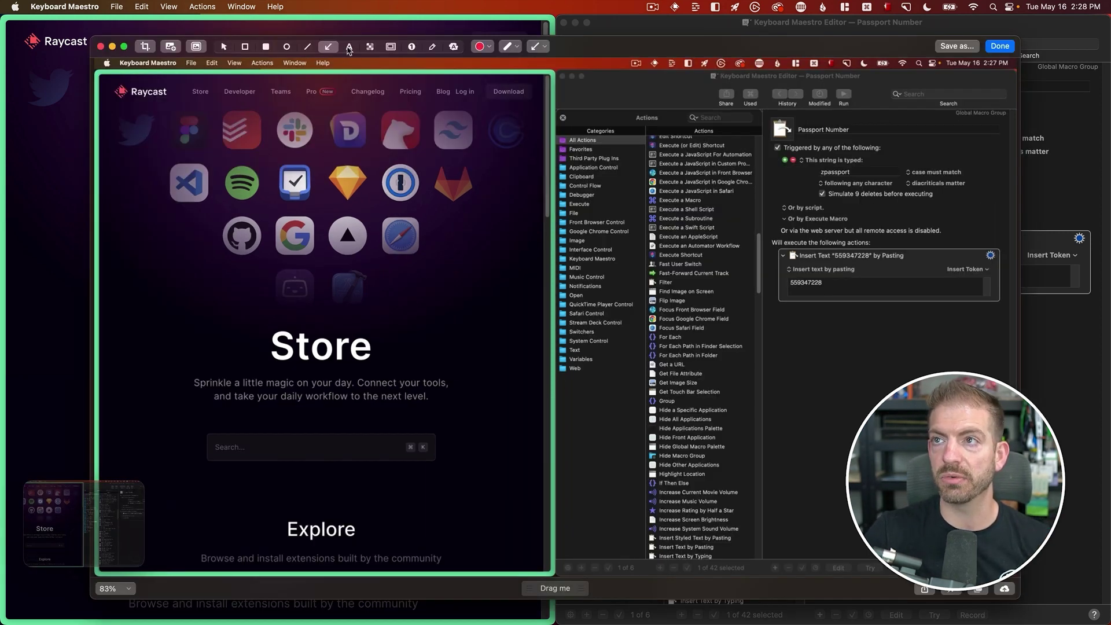
pyautogui.moveTo(453, 217); pyautogui.dragTo(360, 183)
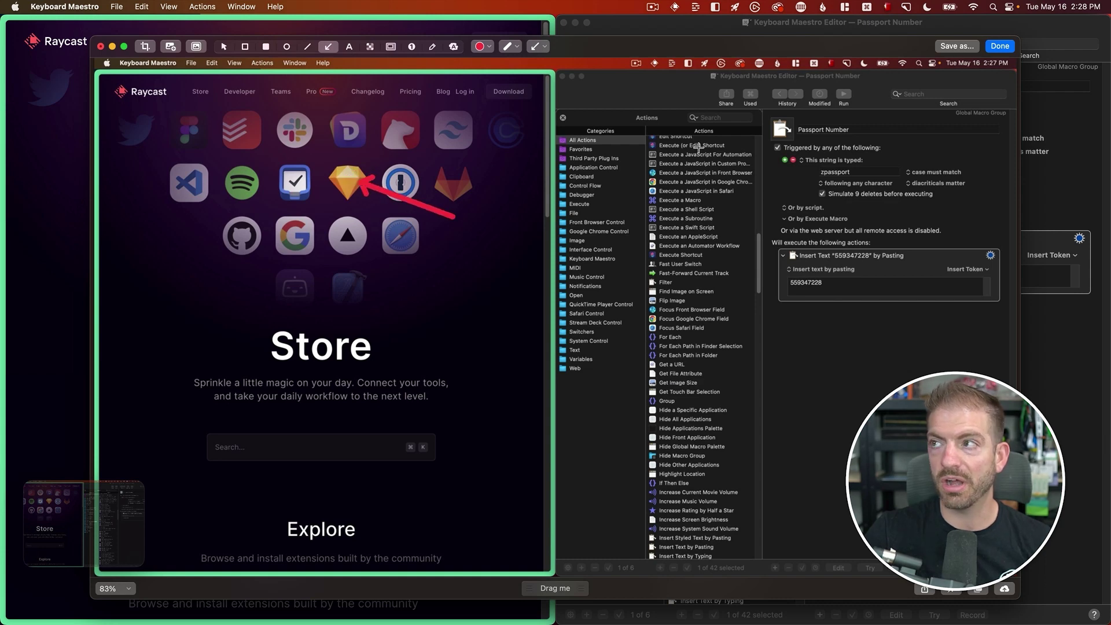
pyautogui.click(1000, 46)
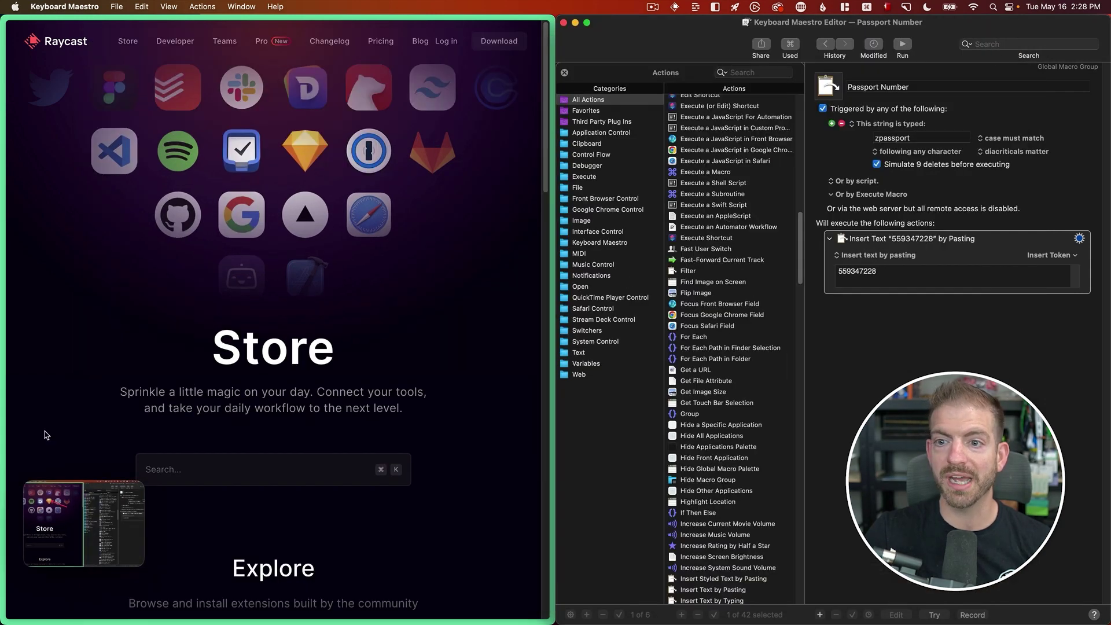
# - Save the annotated image, then take another screenshot with the Arc window in front
pyautogui.moveTo(83, 513)
pyautogui.click(84, 535)
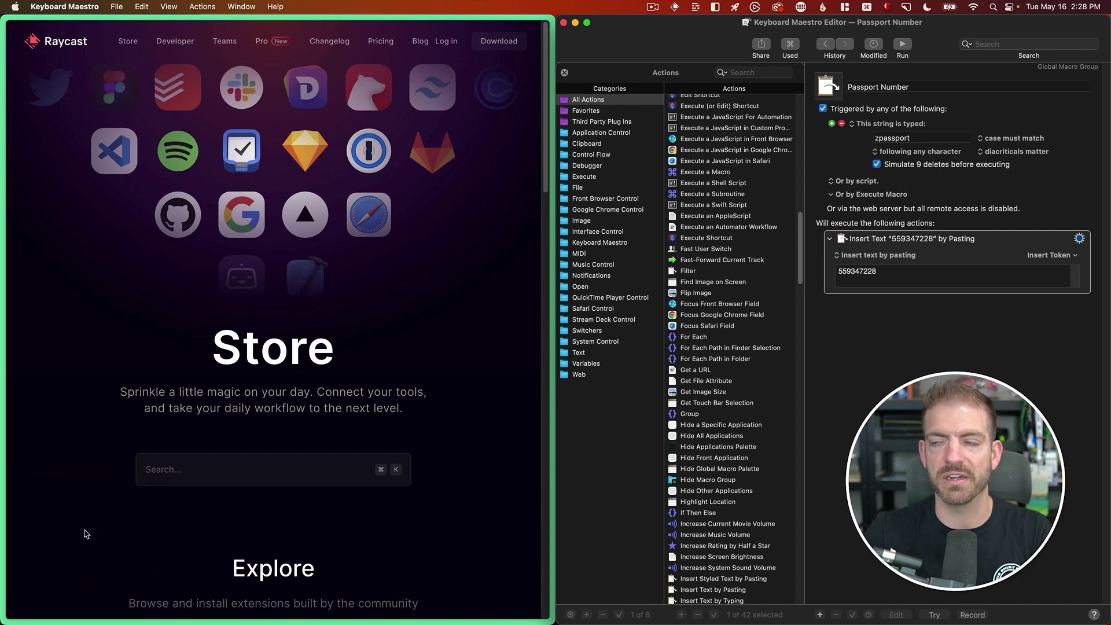
pyautogui.click(352, 359)
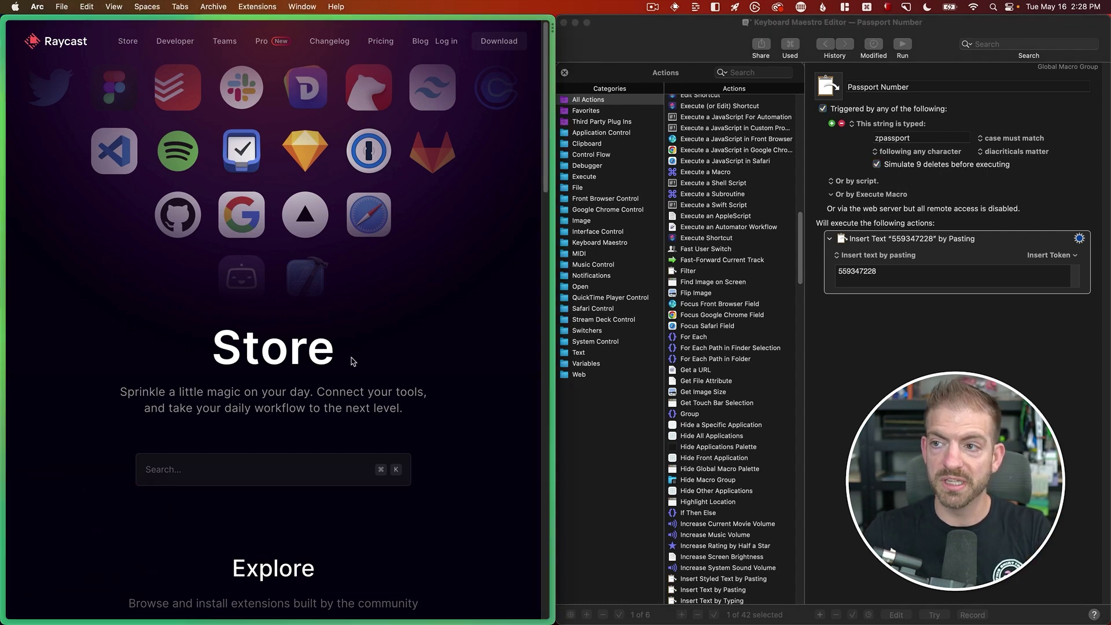
pyautogui.press('super+shift+3')
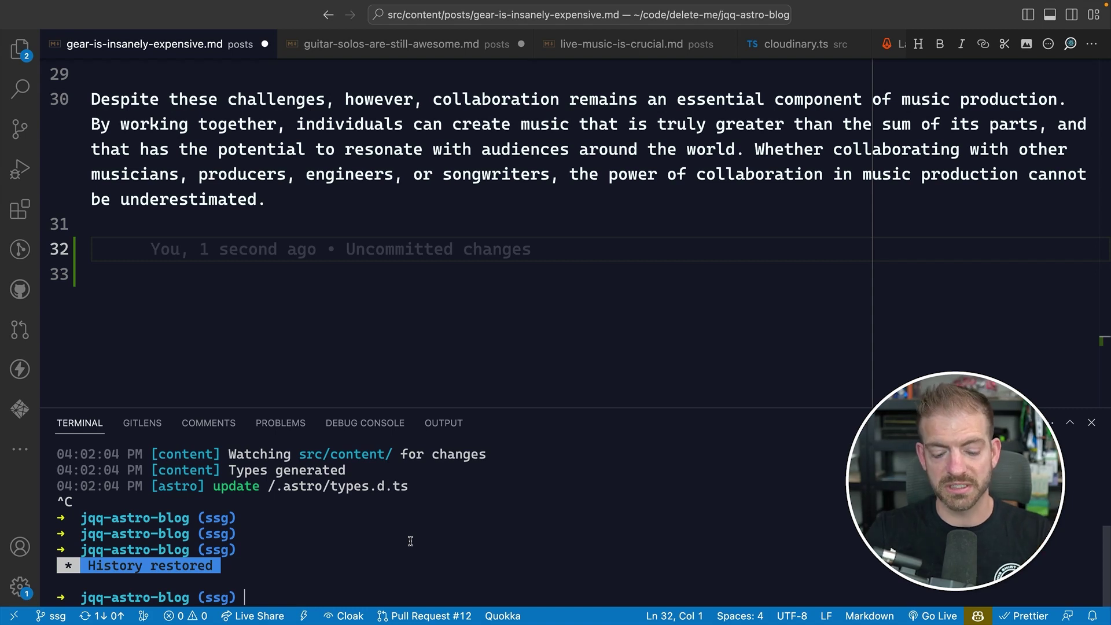
pyautogui.write('npm')
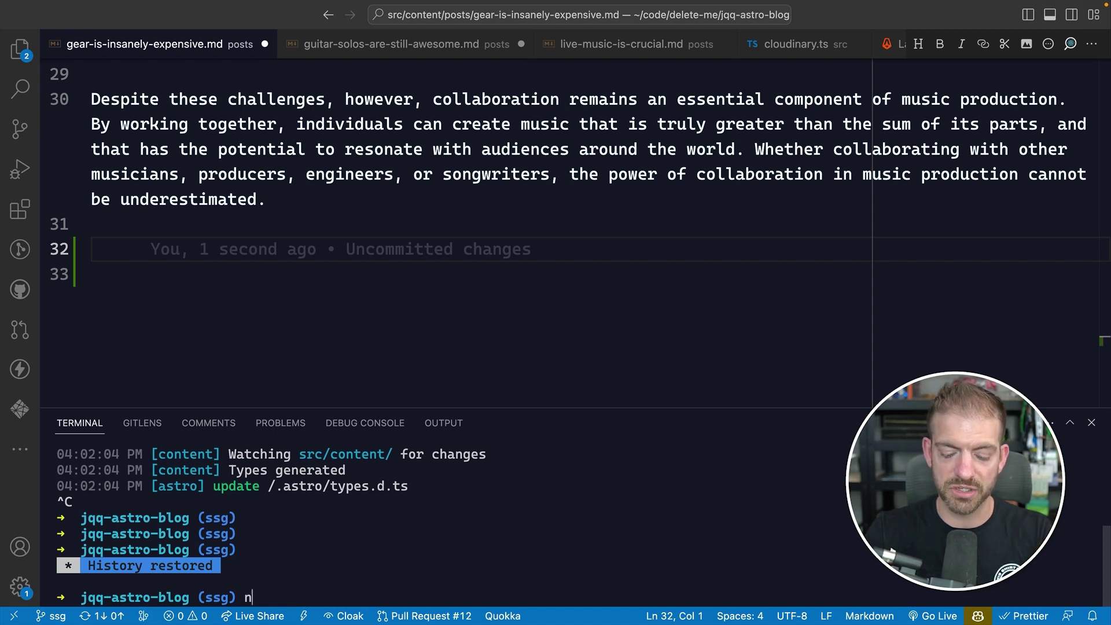
pyautogui.write(' run')
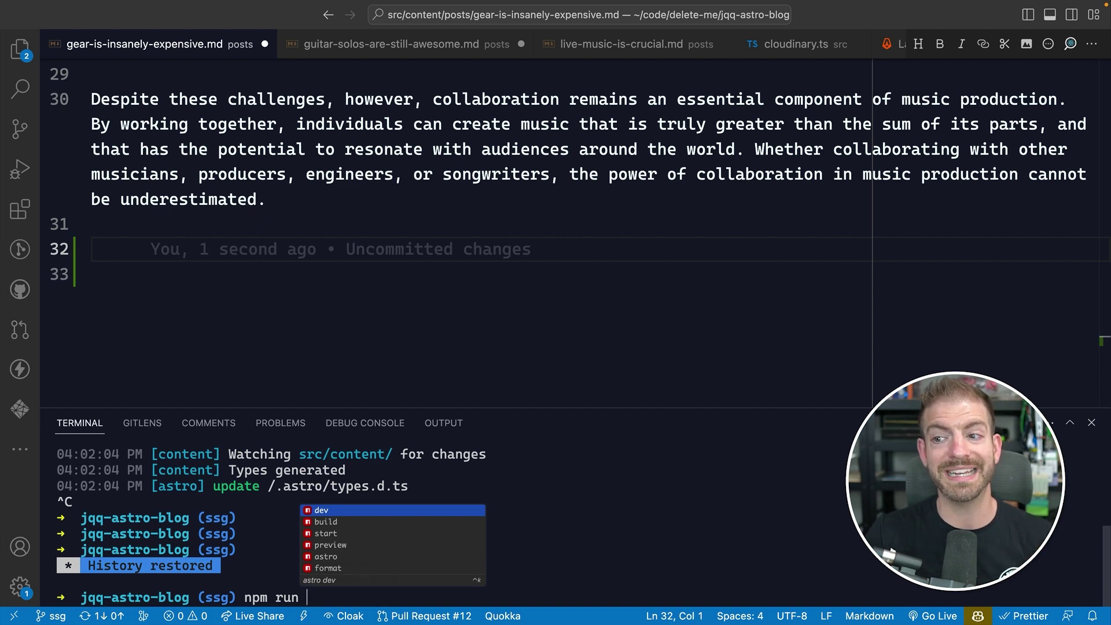
pyautogui.press('Down')
pyautogui.press('Down')
pyautogui.press('Down')
pyautogui.press('Down')
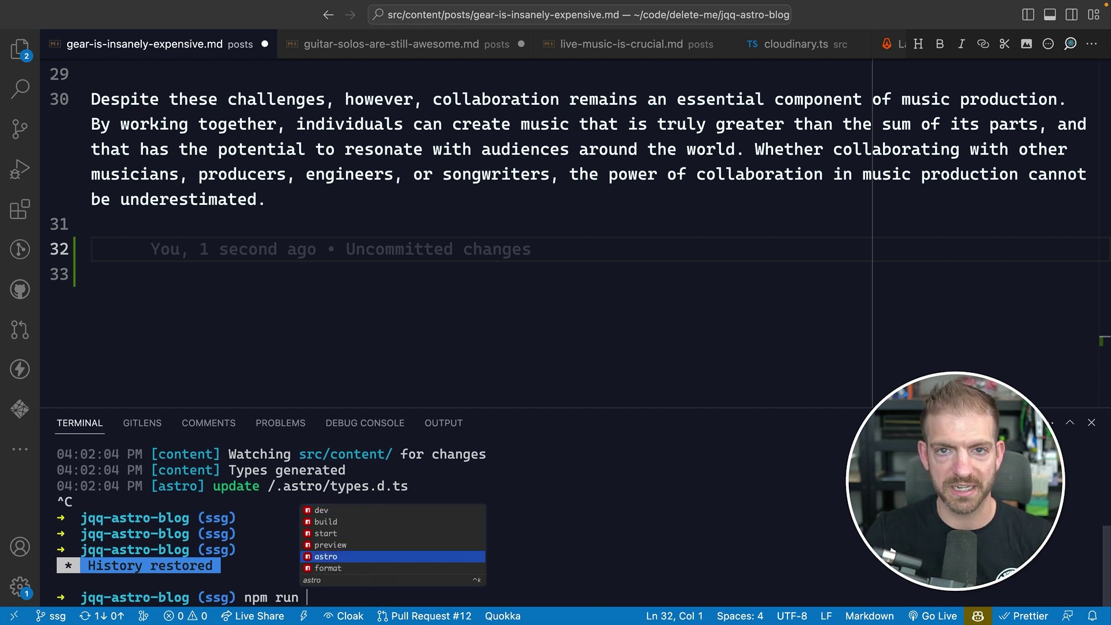
pyautogui.press('BackSpace')
pyautogui.press('BackSpace')
pyautogui.press('BackSpace')
pyautogui.press('BackSpace')
pyautogui.write('install react')
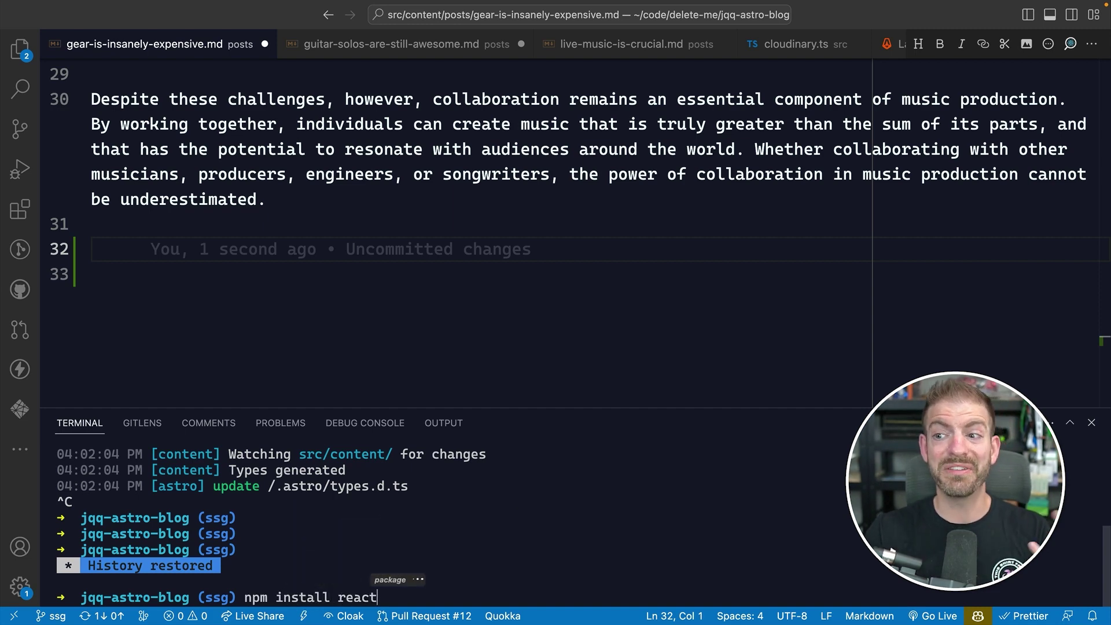
pyautogui.hotkey('ctrl', 'space')
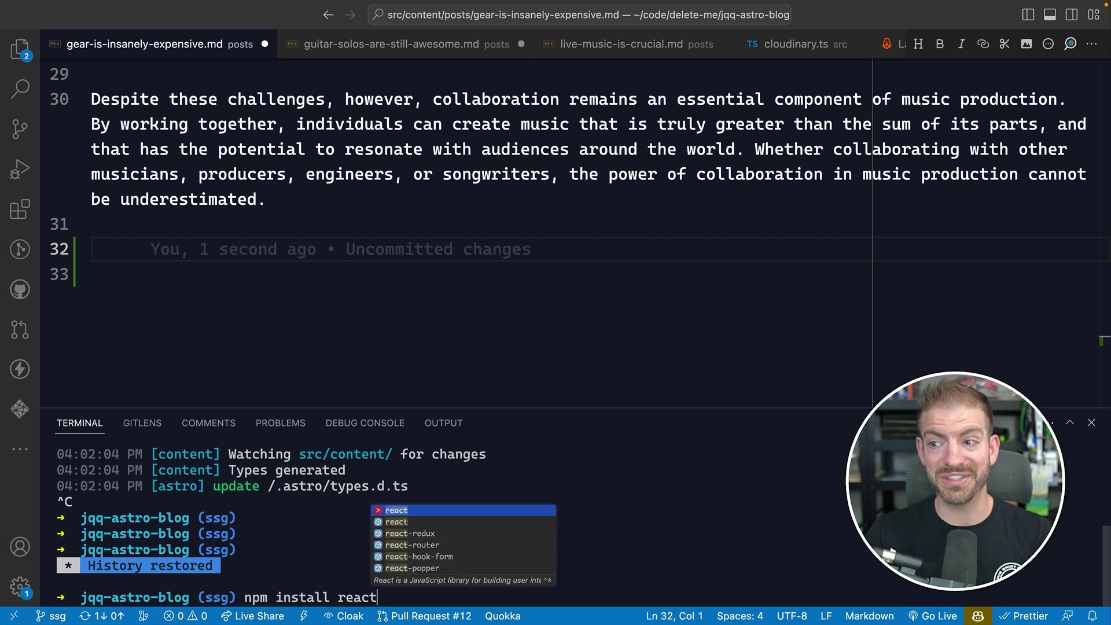
pyautogui.press('Down')
pyautogui.press('Down')
pyautogui.press('Down')
pyautogui.press('Escape')
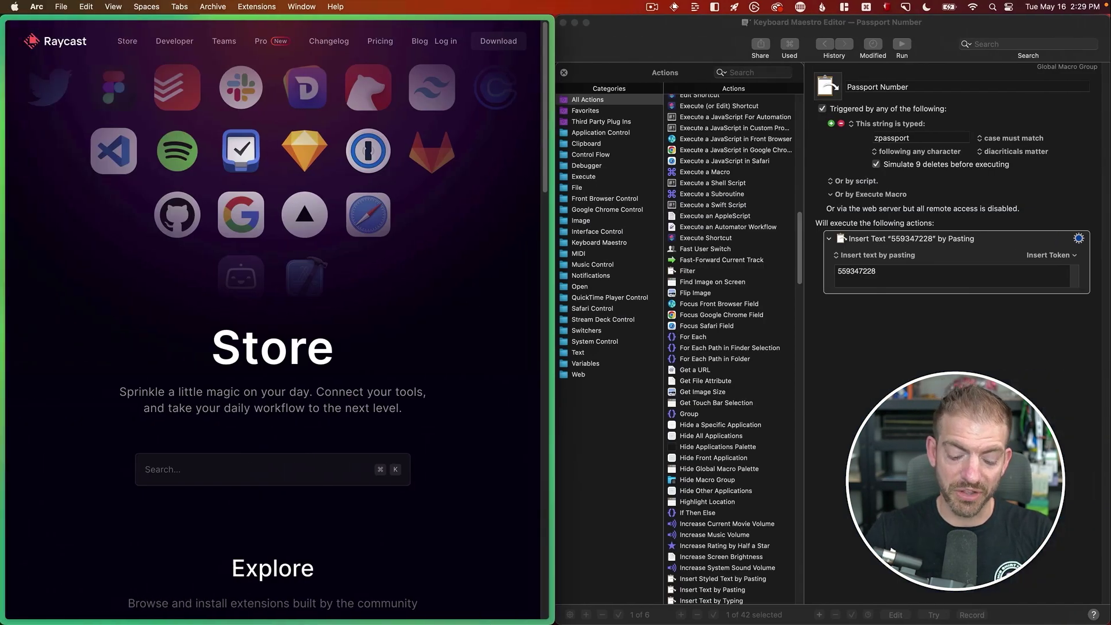
# - Launch the Fig dashboard from Raycast with 'fig' and show its Scripts page
pyautogui.press('super+space')
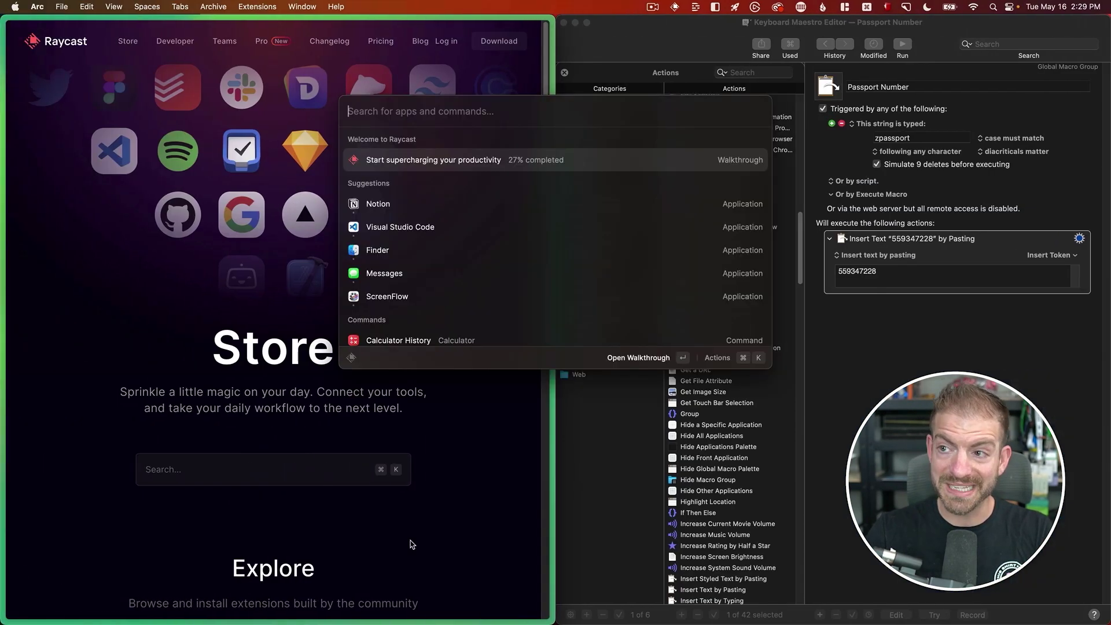
pyautogui.write('fig')
pyautogui.press('Escape')
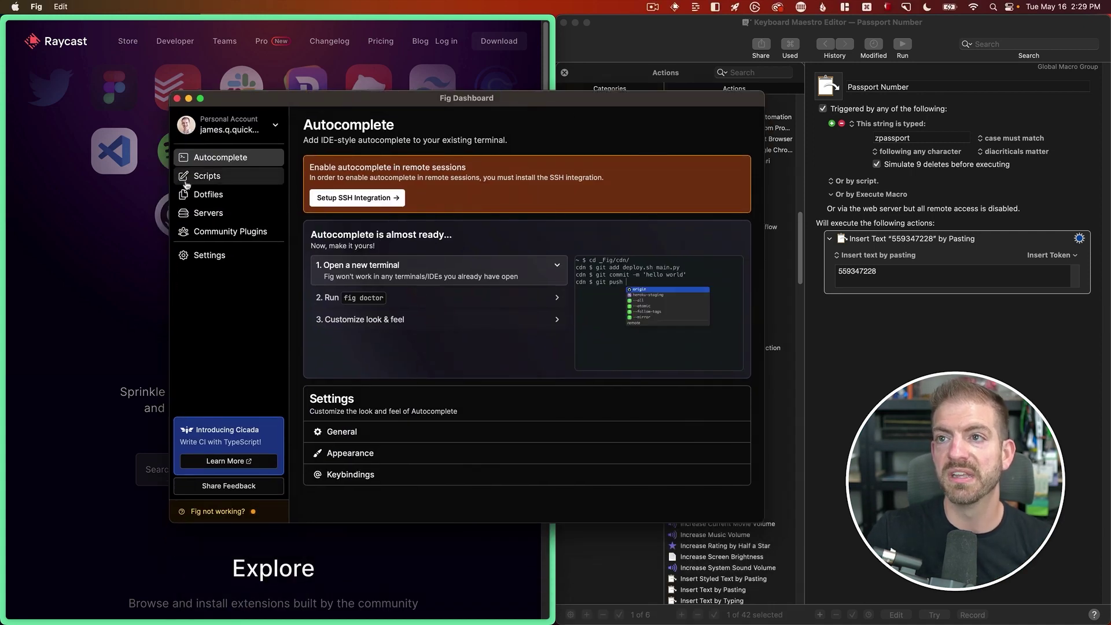
pyautogui.click(215, 180)
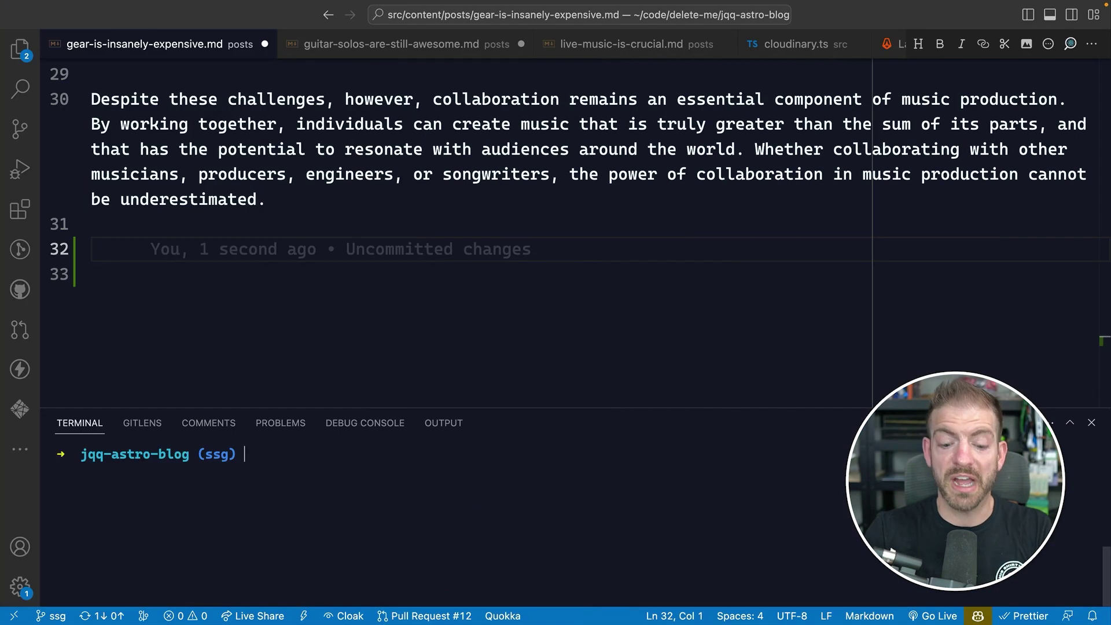
# - Run the kill-process-at-port script via 'fig run' for port 3000 and inspect its no-process-found output
pyautogui.write('fig run')
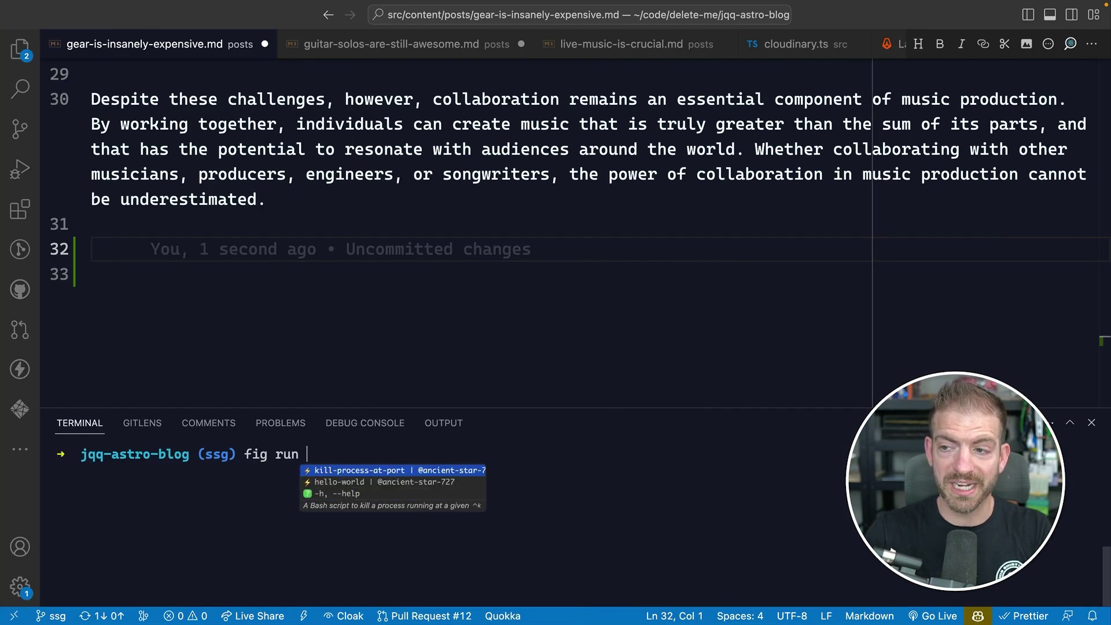
pyautogui.press('Tab')
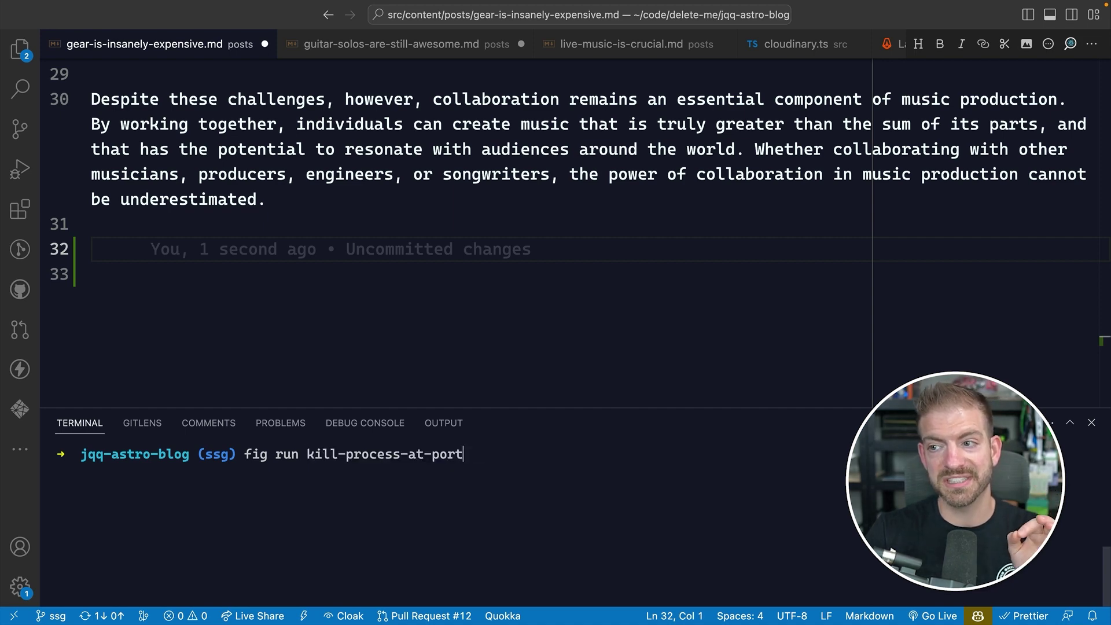
pyautogui.press('Return')
pyautogui.write('3000')
pyautogui.press('Return')
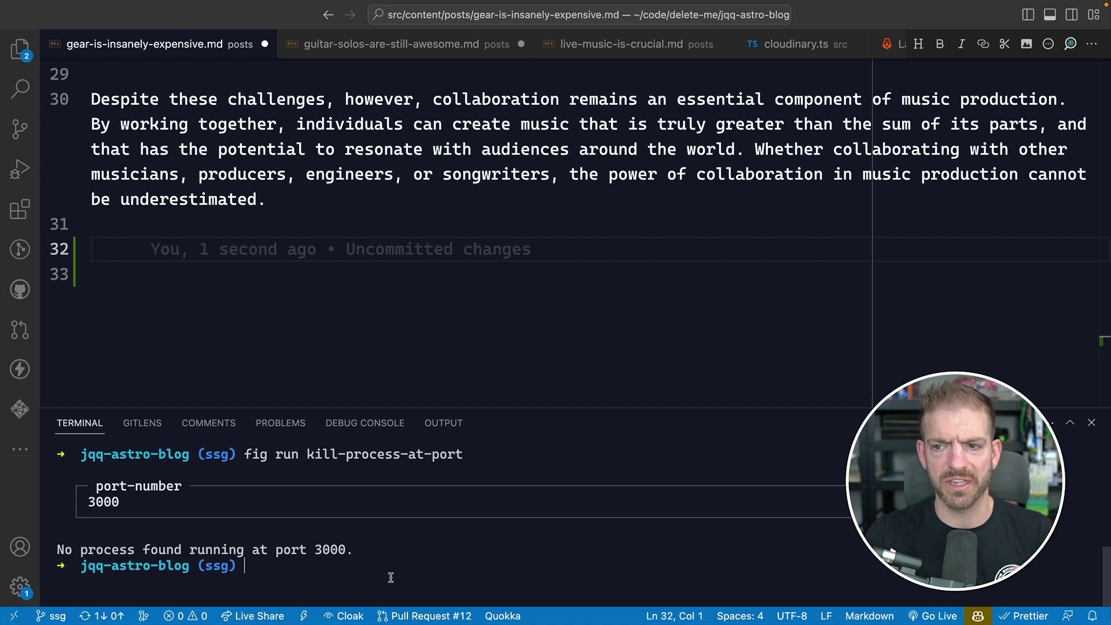
pyautogui.moveTo(376, 547); pyautogui.dragTo(56, 551)
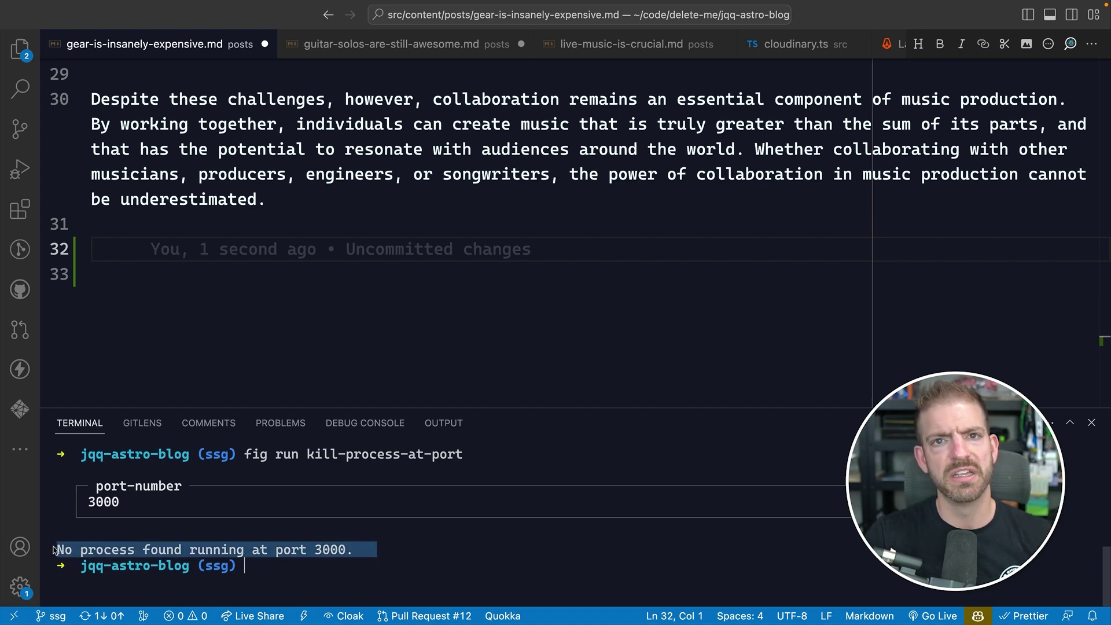
pyautogui.click(64, 542)
pyautogui.hotkey('ctrl', 'Left')
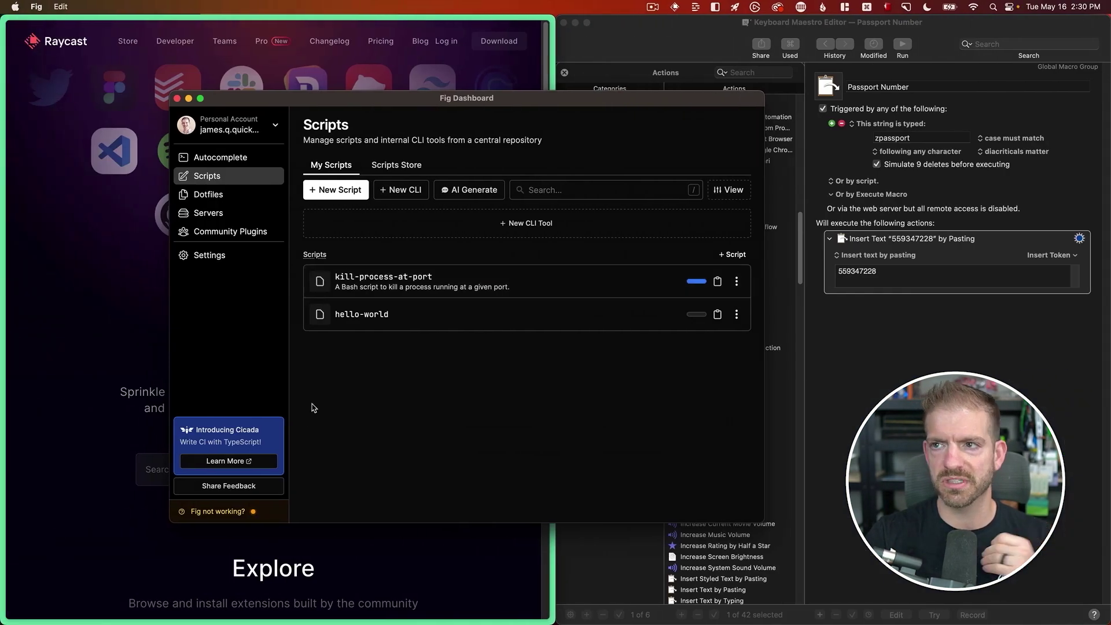